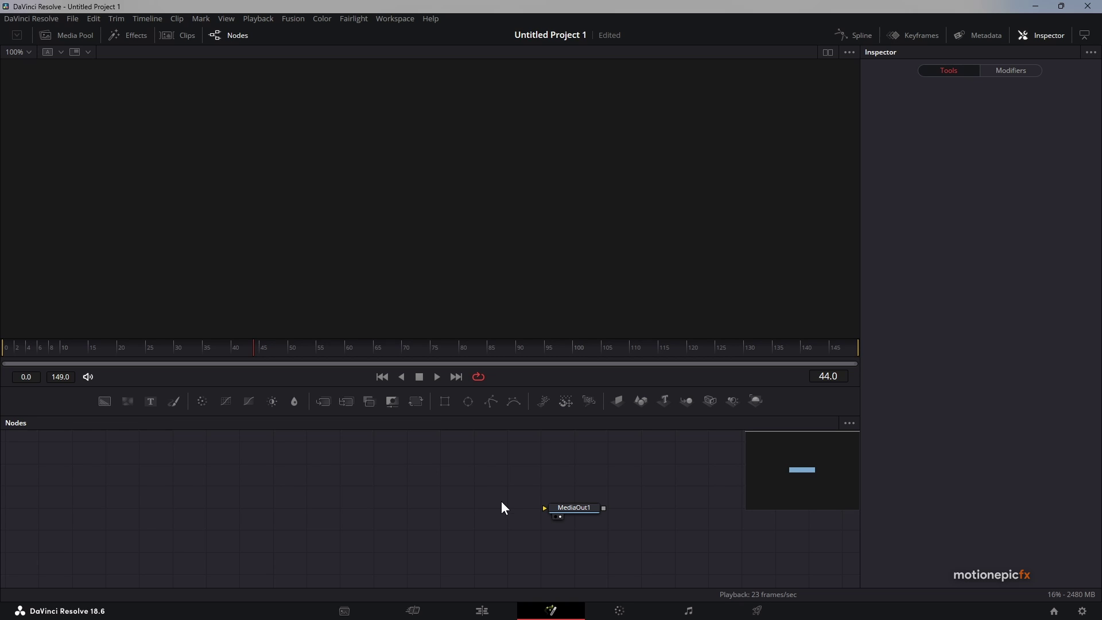
Drag 1.png from the Media Pool into the node graph as a MediaIn1 node.
click(70, 37)
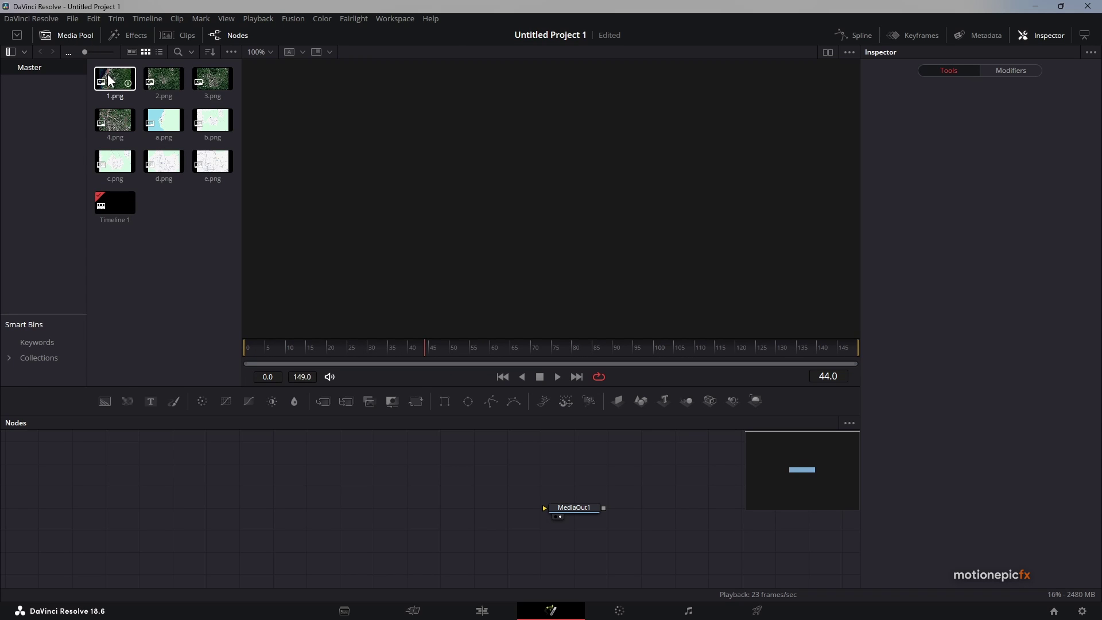
drag(107, 87, 556, 207)
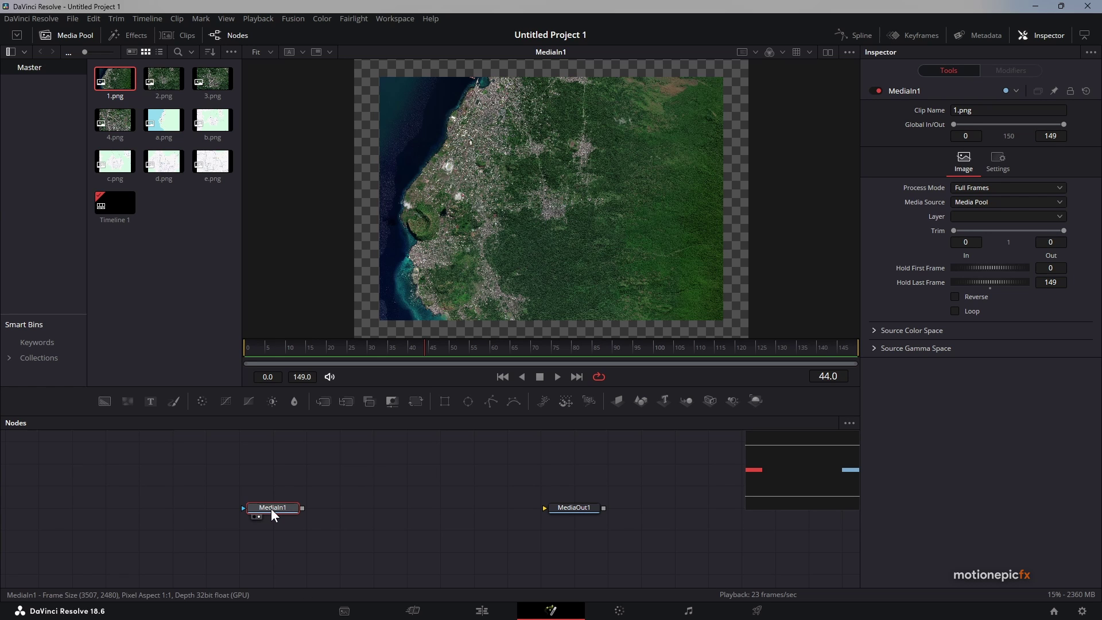
key(shift+space)
text(cc)
key(BackSpace)
key(BackSpace)
text(xf)
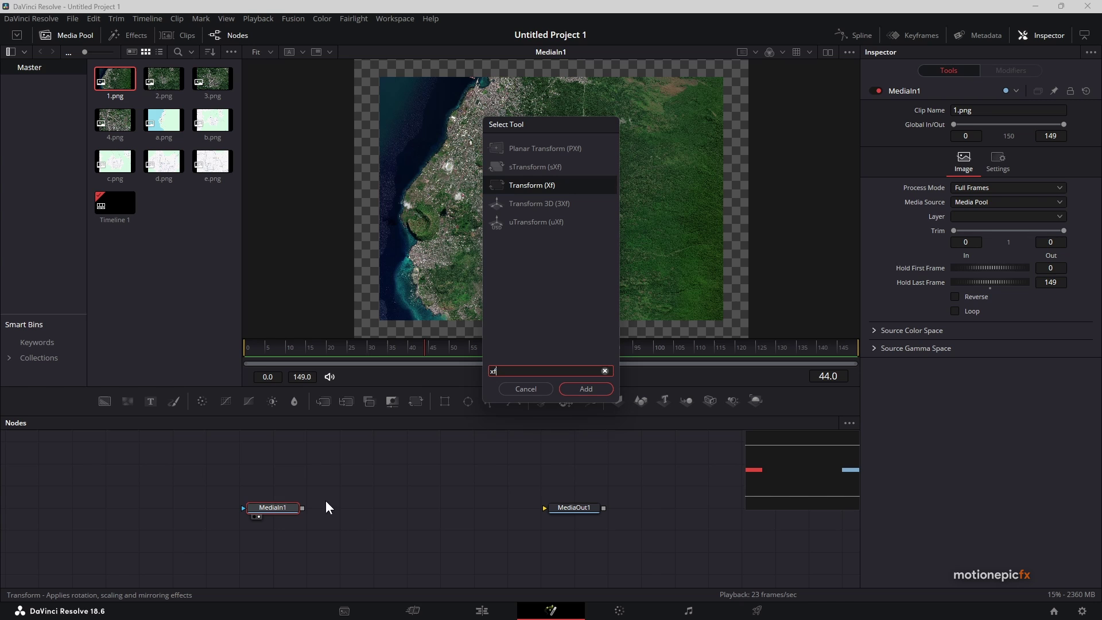
click(591, 390)
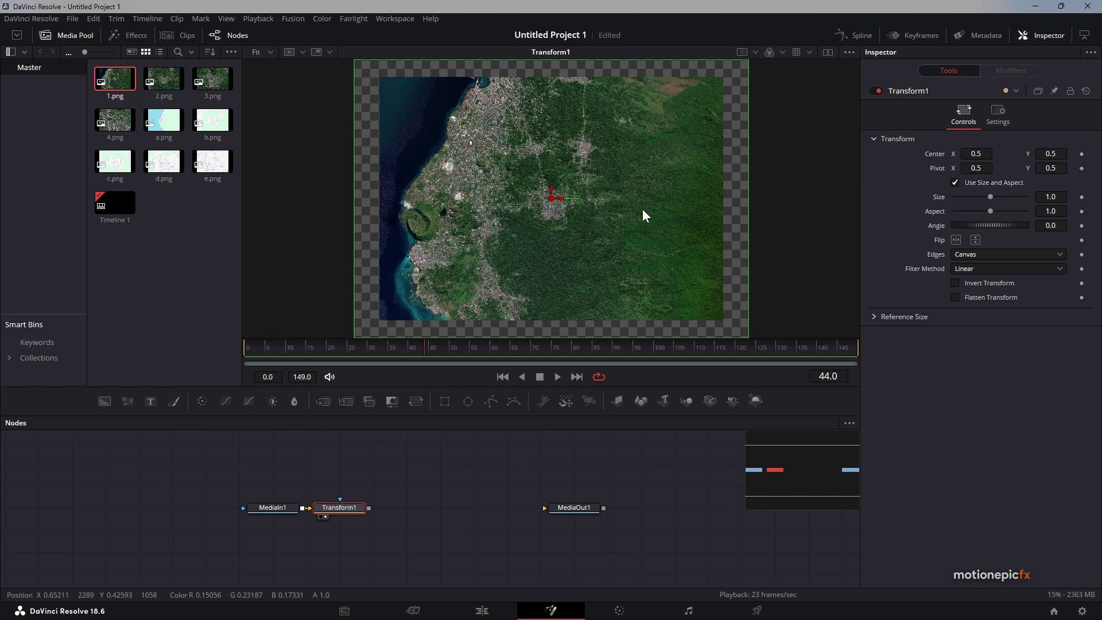
drag(991, 197, 1047, 193)
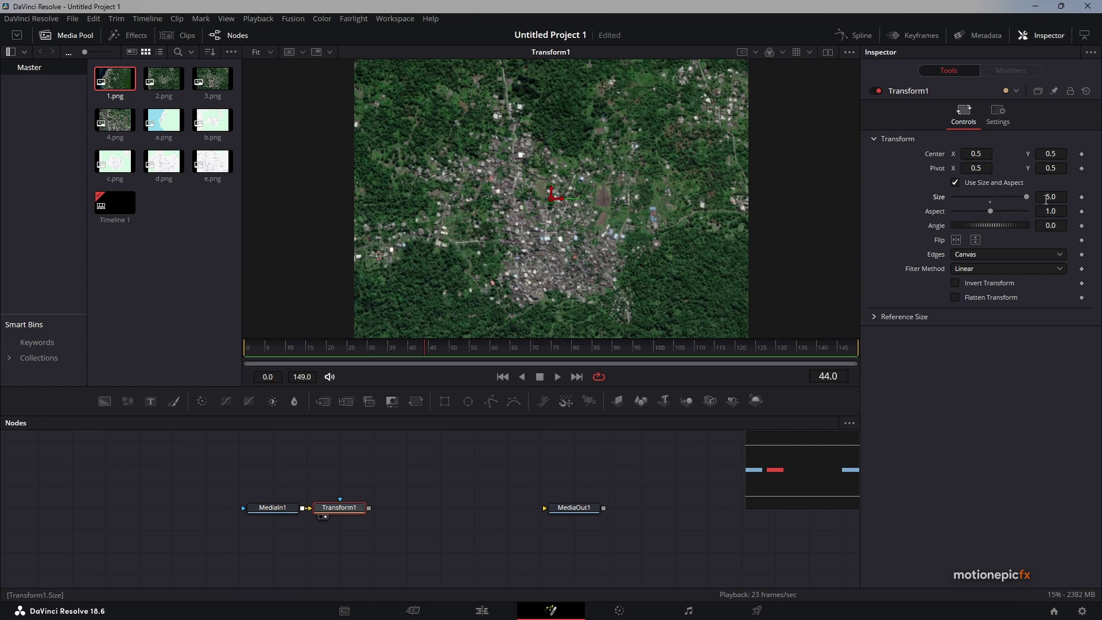
click(1045, 198)
scroll(1045, 198, up, 9)
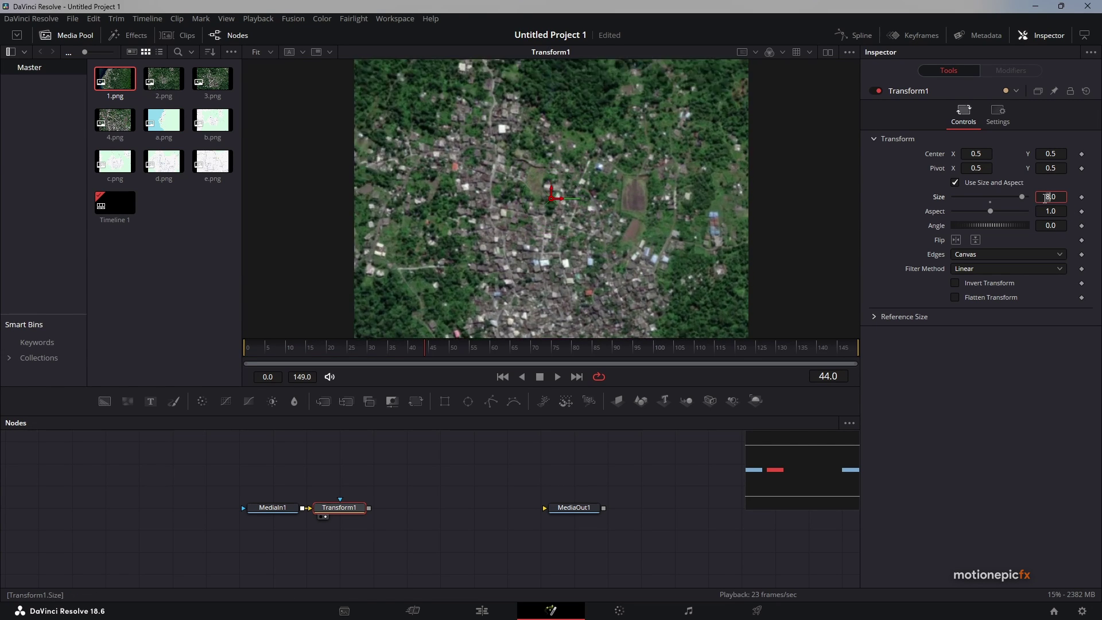
scroll(1046, 198, up, 3)
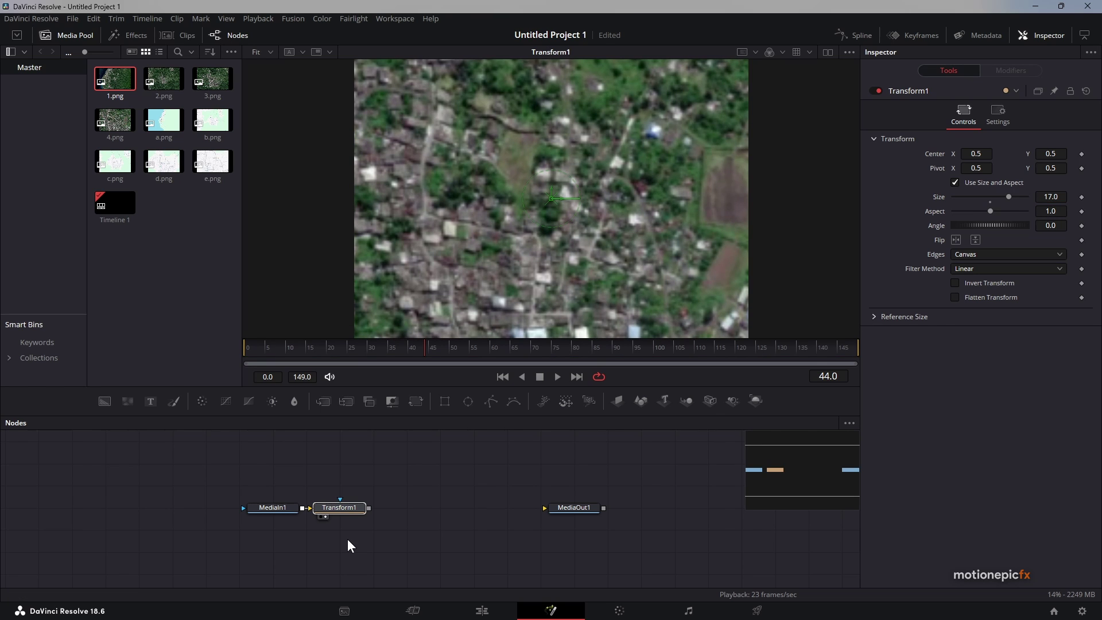
key(Delete)
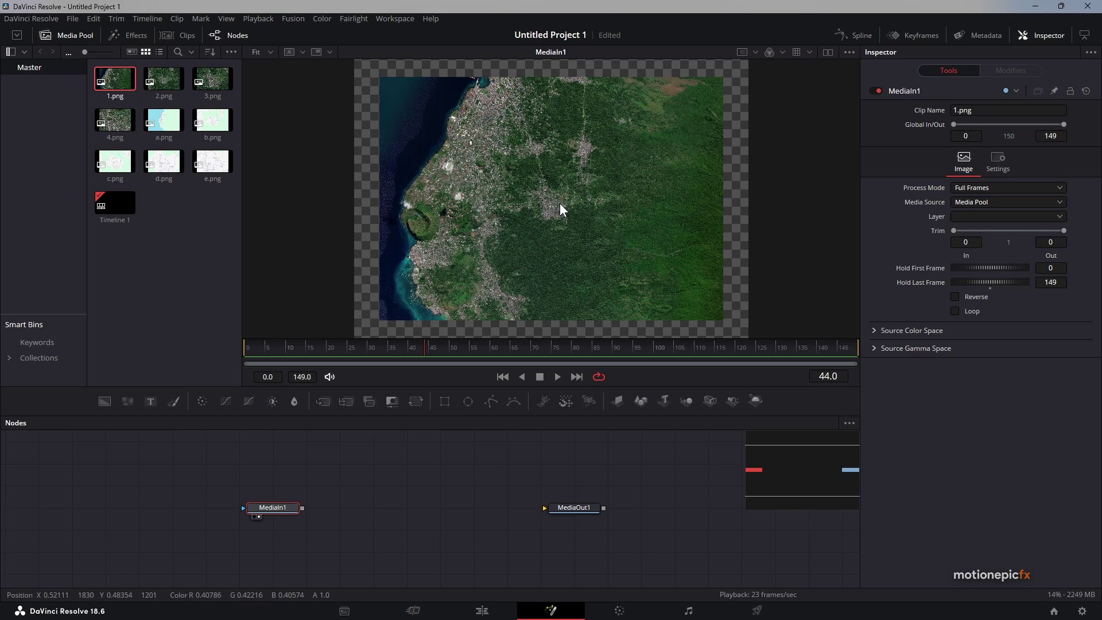
Add 2.png and 3.png as MediaIn2 and MediaIn3, viewing each in the viewer.
drag(163, 79, 281, 557)
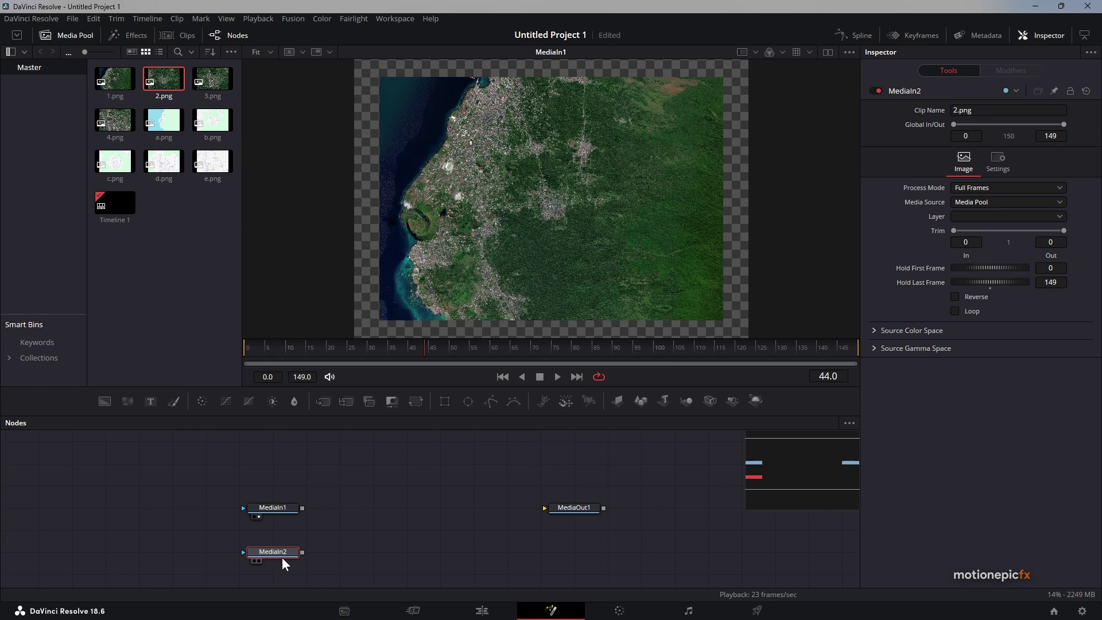
key(1)
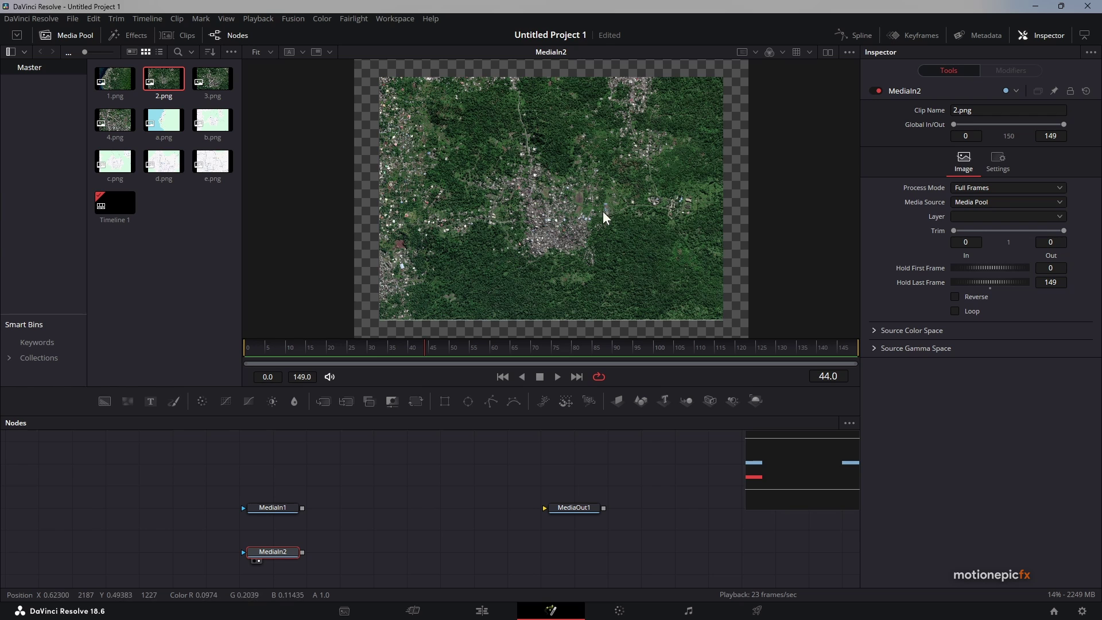
drag(214, 81, 387, 553)
key(1)
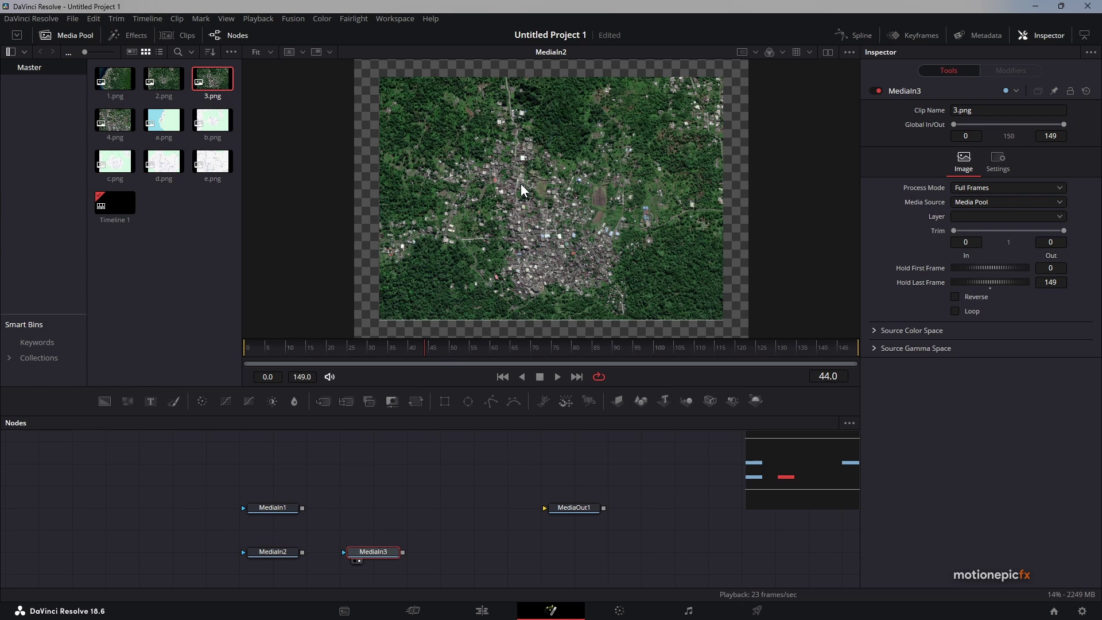
Stack MediaIn1, MediaIn2 and MediaIn3 in a vertical column and recentre the graph.
drag(203, 479, 291, 496)
drag(370, 551, 264, 525)
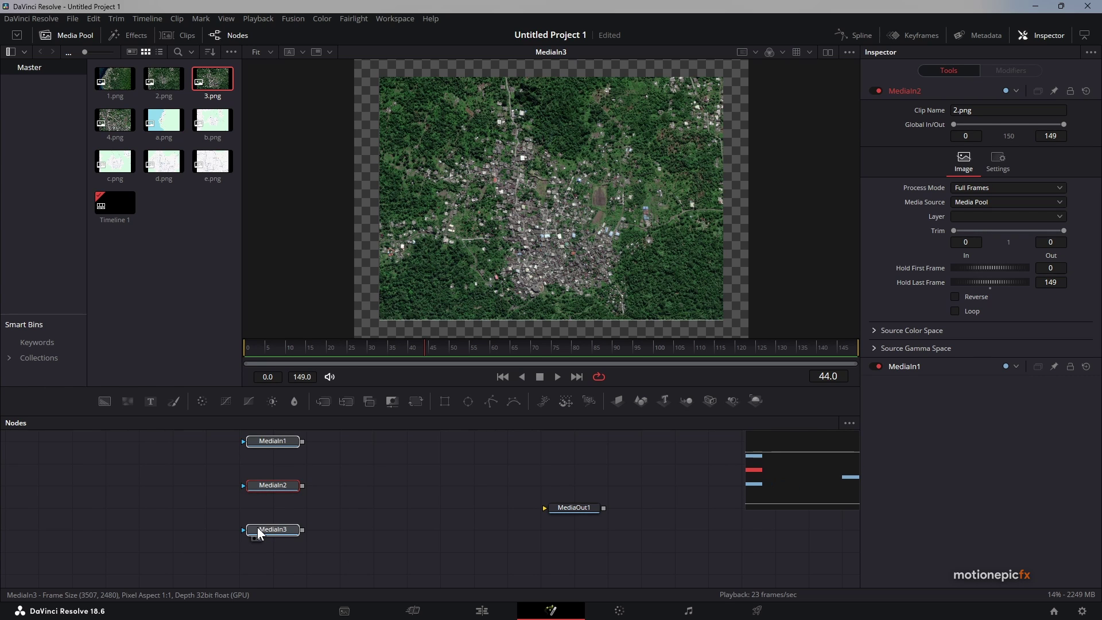
drag(352, 495, 367, 522)
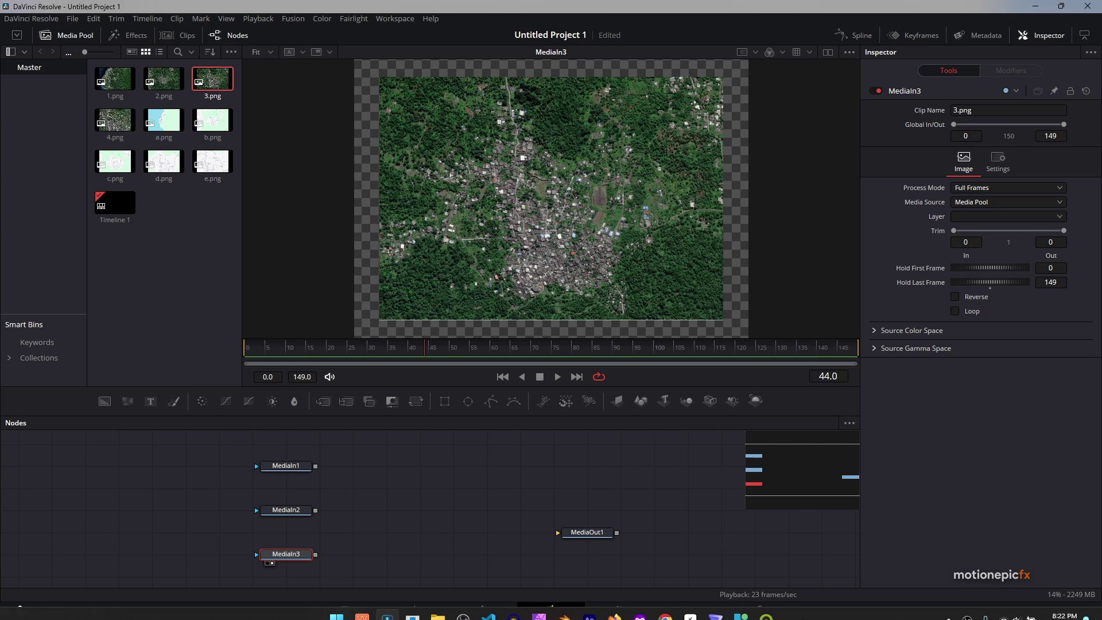
mouse_move(768, 613)
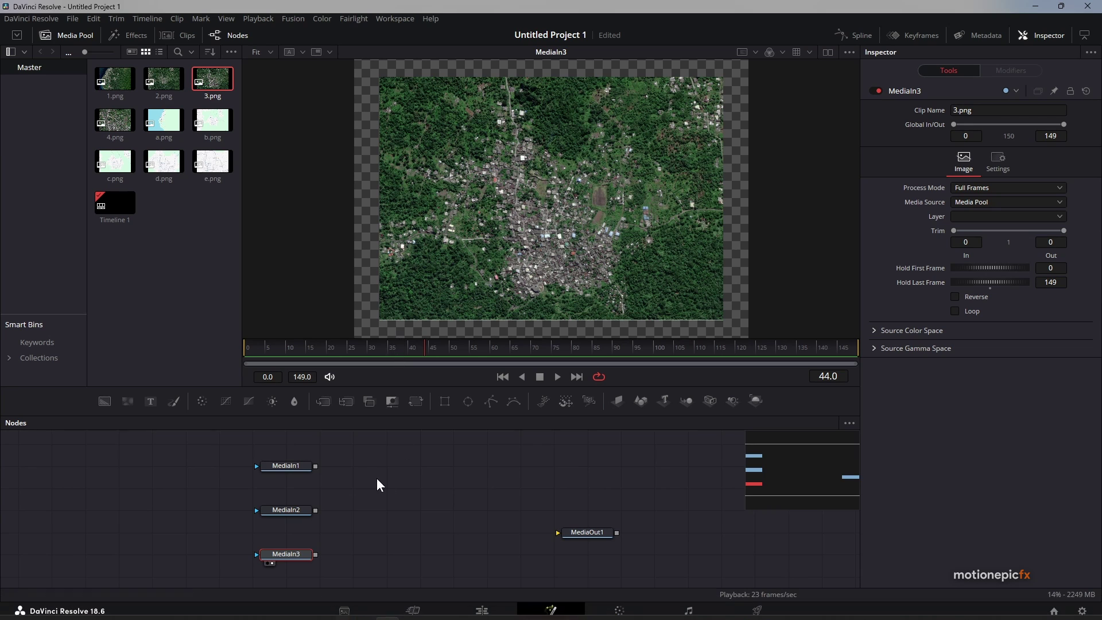
Add 4.png as MediaIn4 and show it in the viewer.
drag(115, 120, 352, 509)
scroll(390, 482, down, 3)
scroll(397, 480, up, 2)
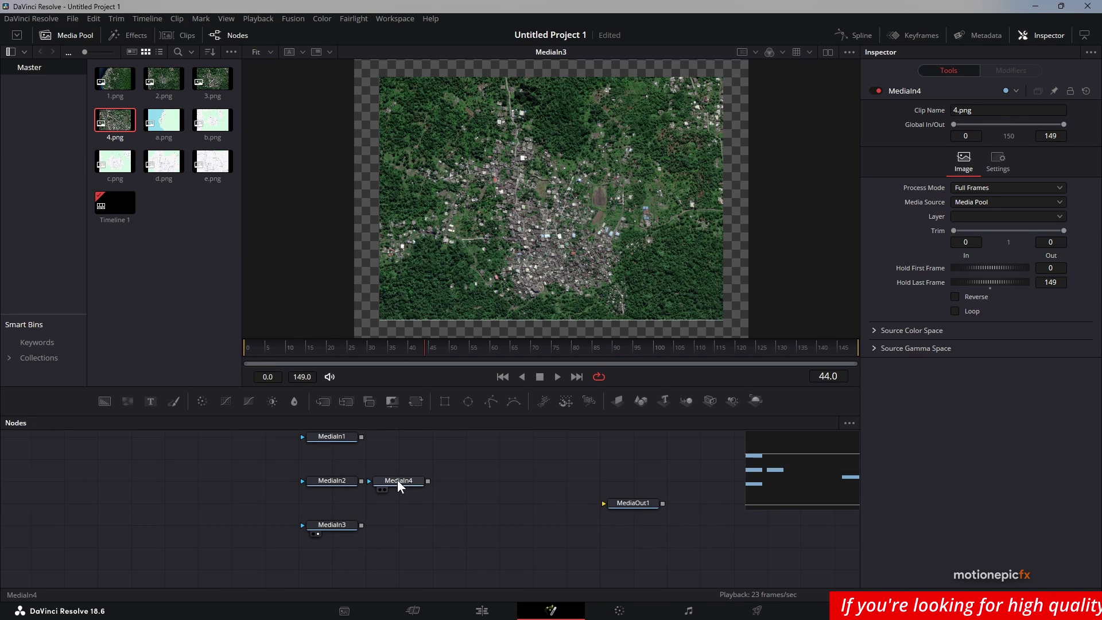
drag(397, 480, 329, 566)
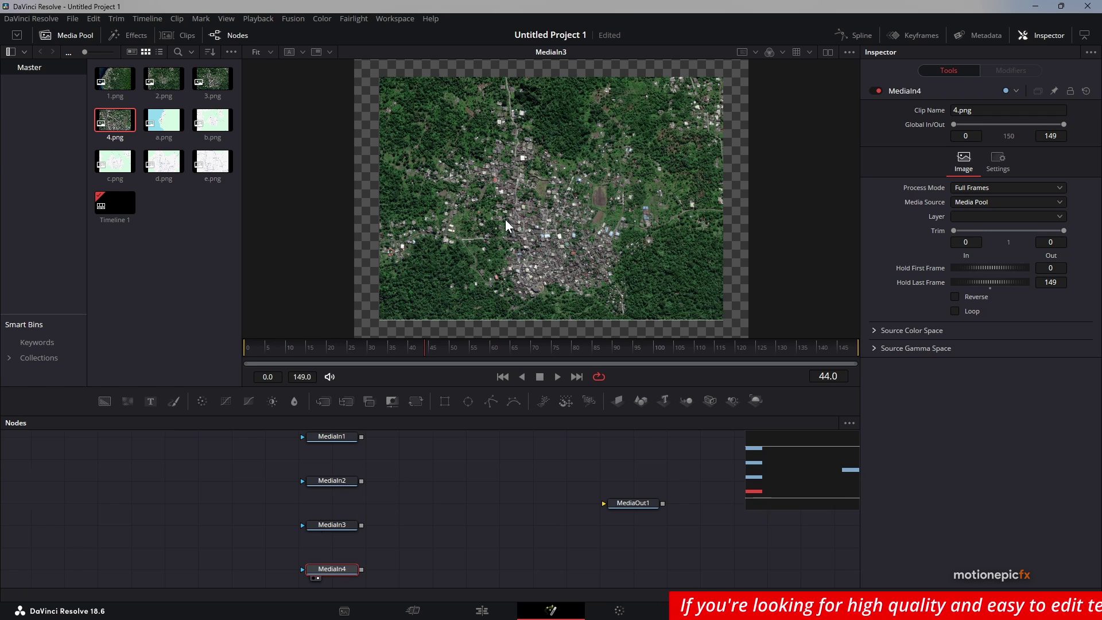
key(1)
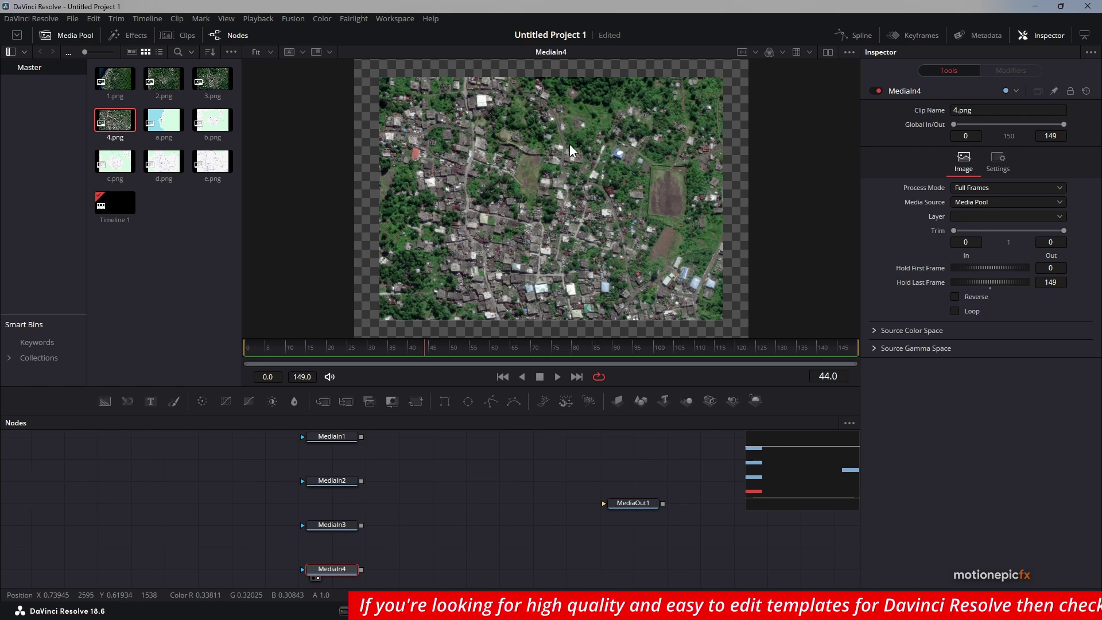
Space the four MediaIn nodes evenly and merge MediaIn1 over MediaIn2 as Merge1.
click(79, 37)
drag(428, 499, 481, 506)
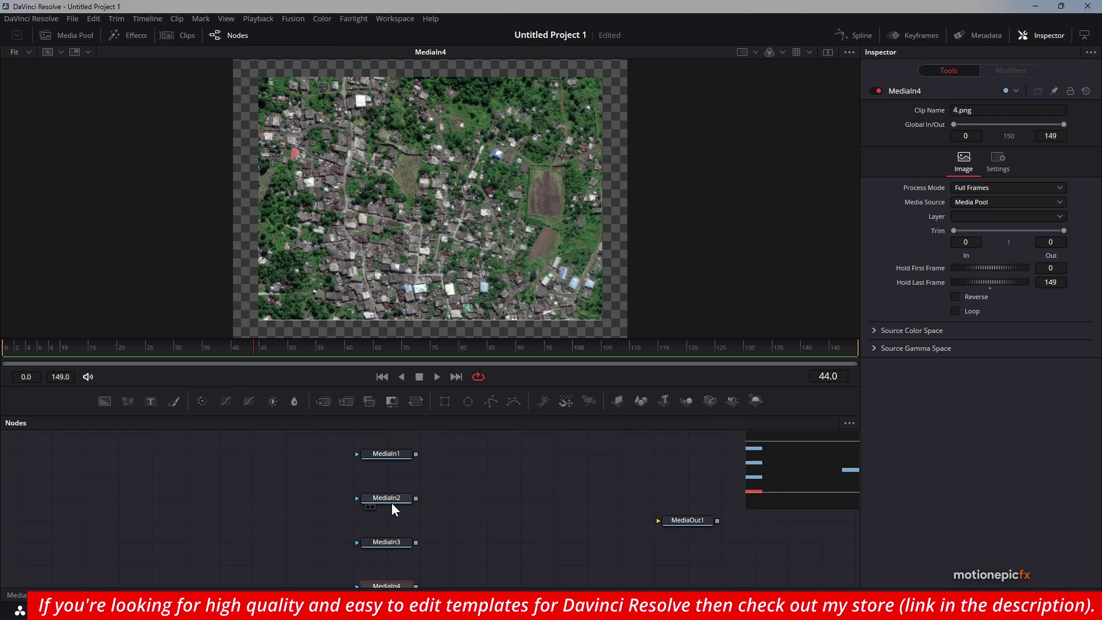
drag(391, 503, 395, 485)
drag(386, 540, 387, 495)
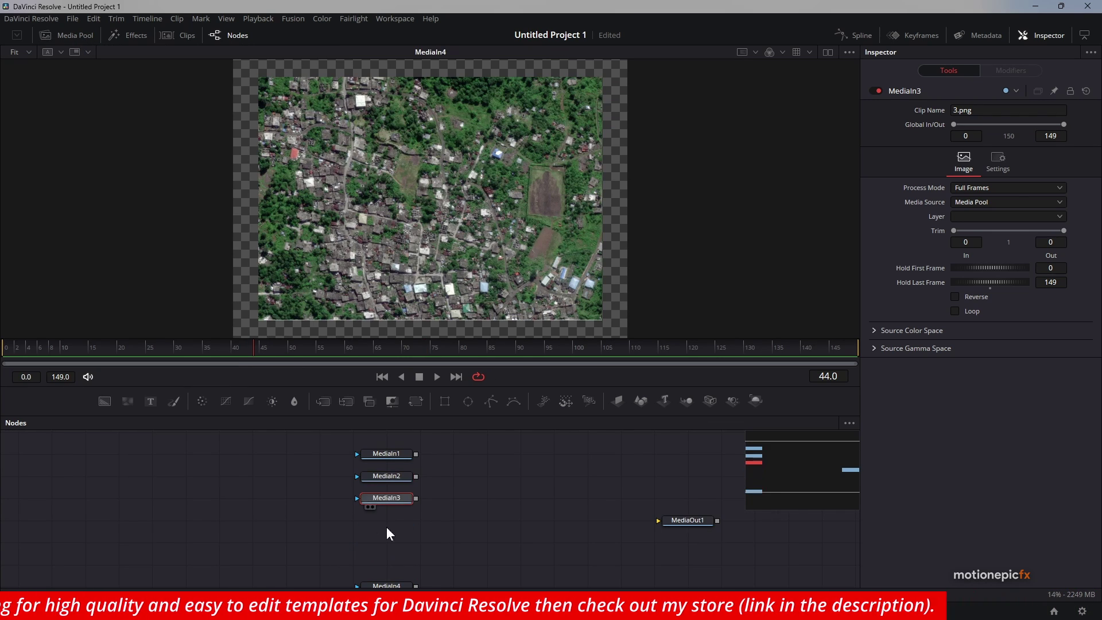
drag(381, 583, 380, 512)
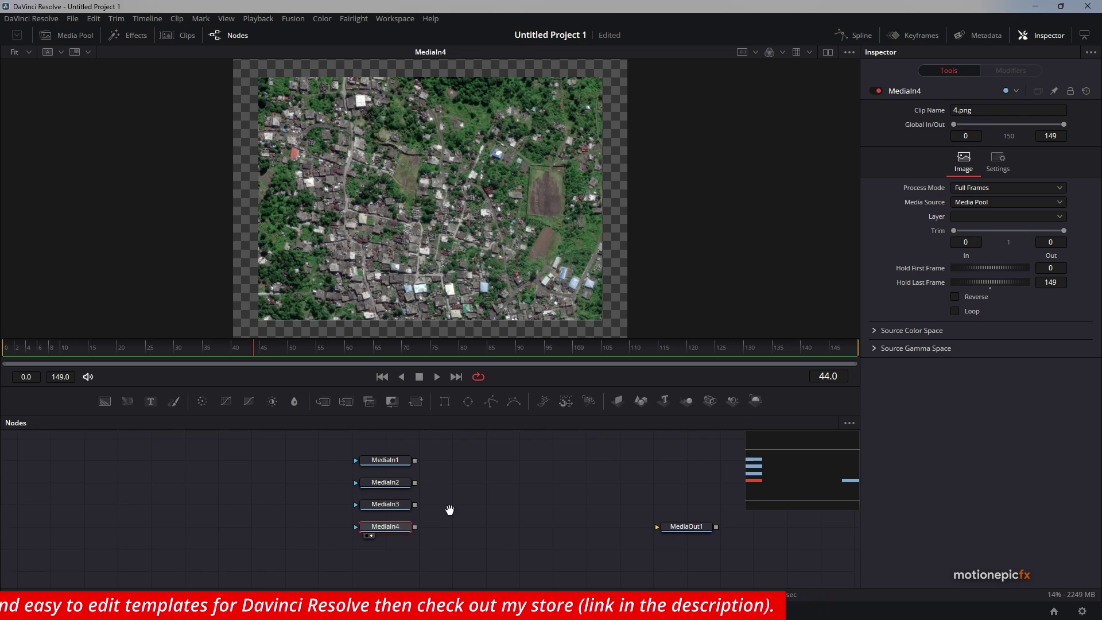
scroll(436, 499, up, 1)
drag(413, 476, 422, 187)
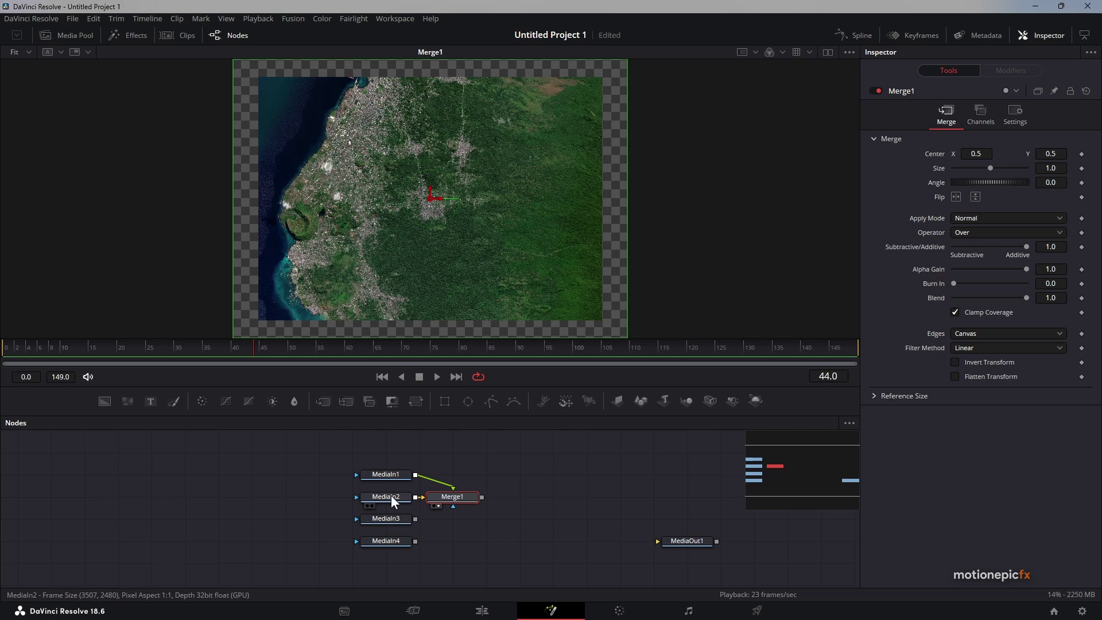
Swap Merge1's foreground and background inputs.
mouse_move(391, 495)
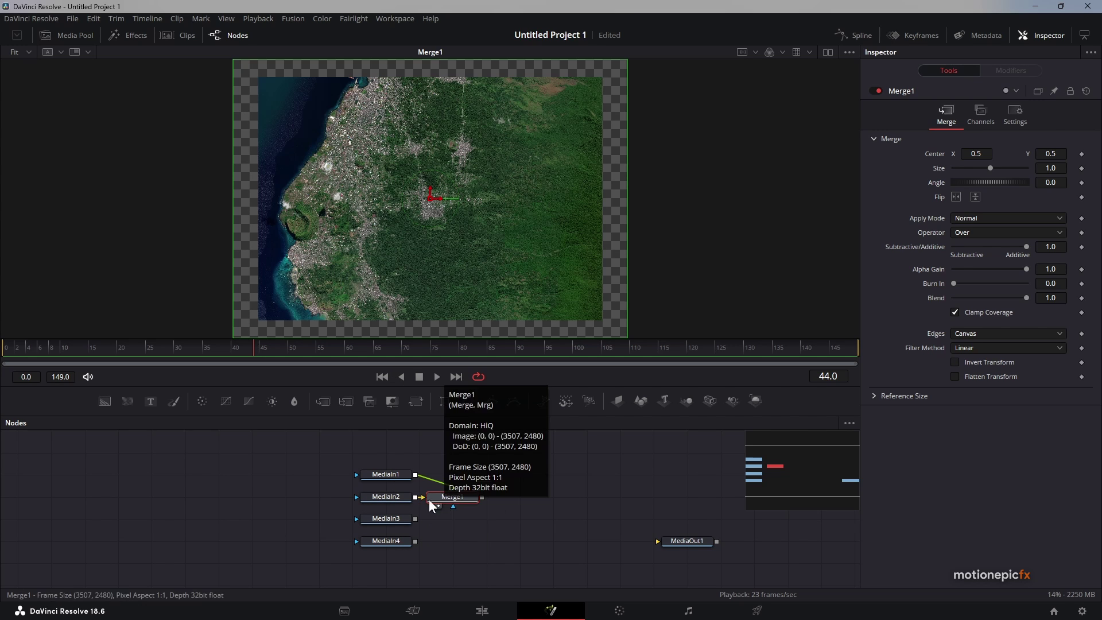
right_click(443, 498)
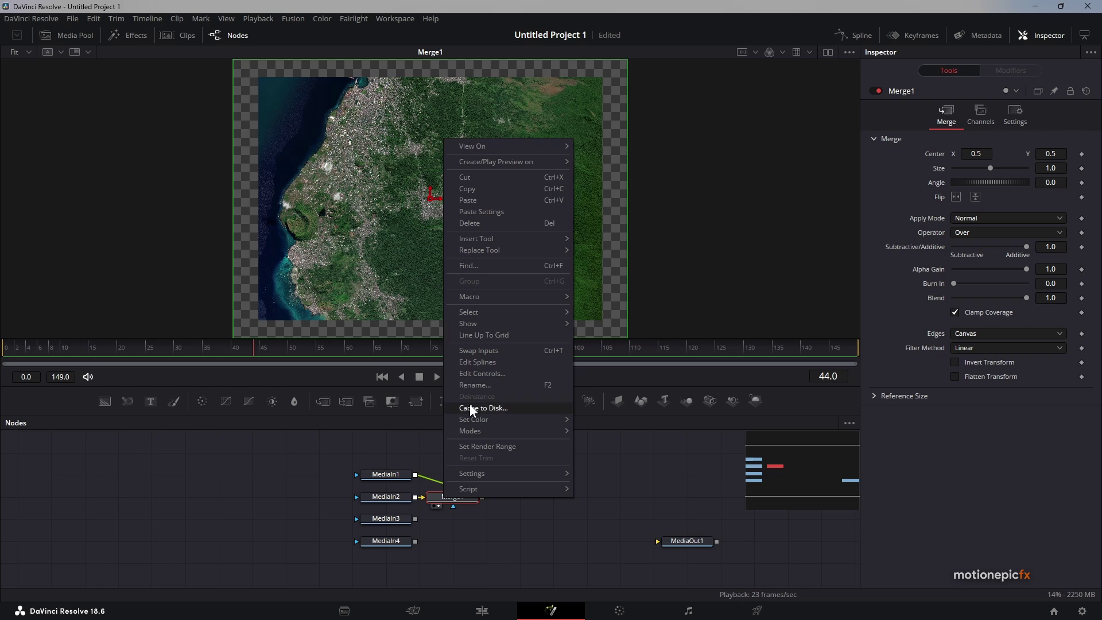
click(487, 351)
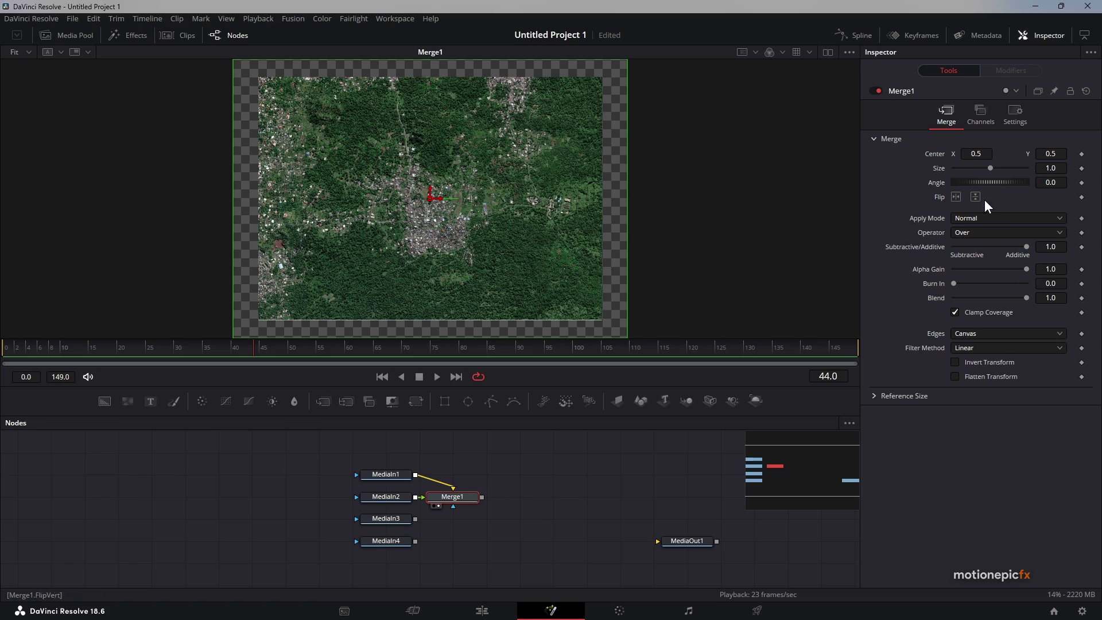
Shrink the second image in Merge1 to Size 0.3711 with Blend 0.488.
drag(990, 168, 967, 168)
scroll(427, 206, up, 5)
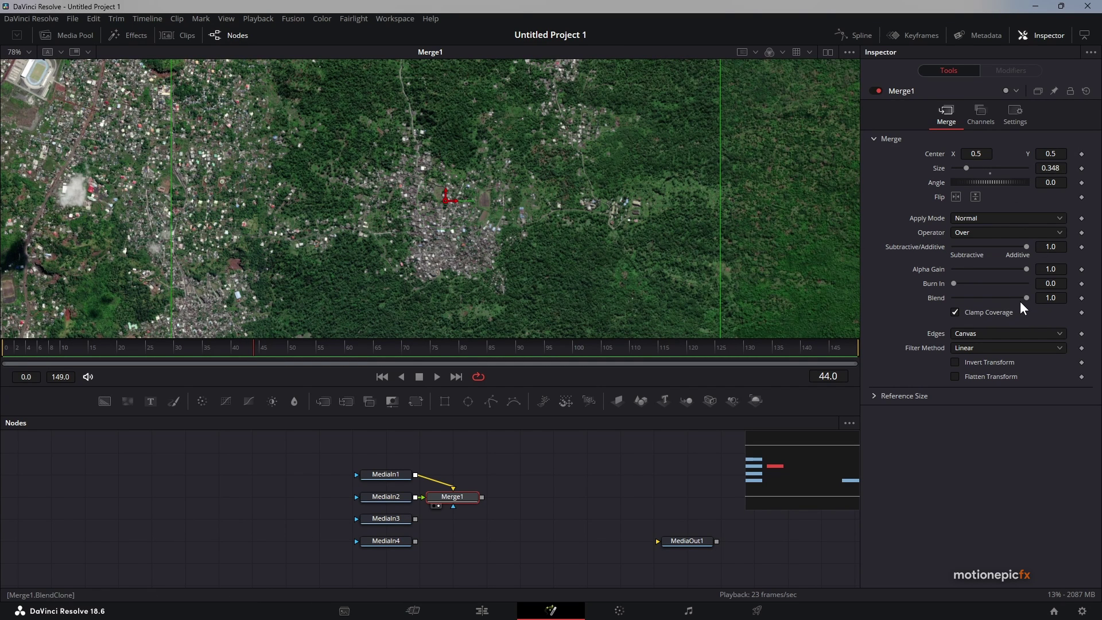
drag(1024, 298, 989, 298)
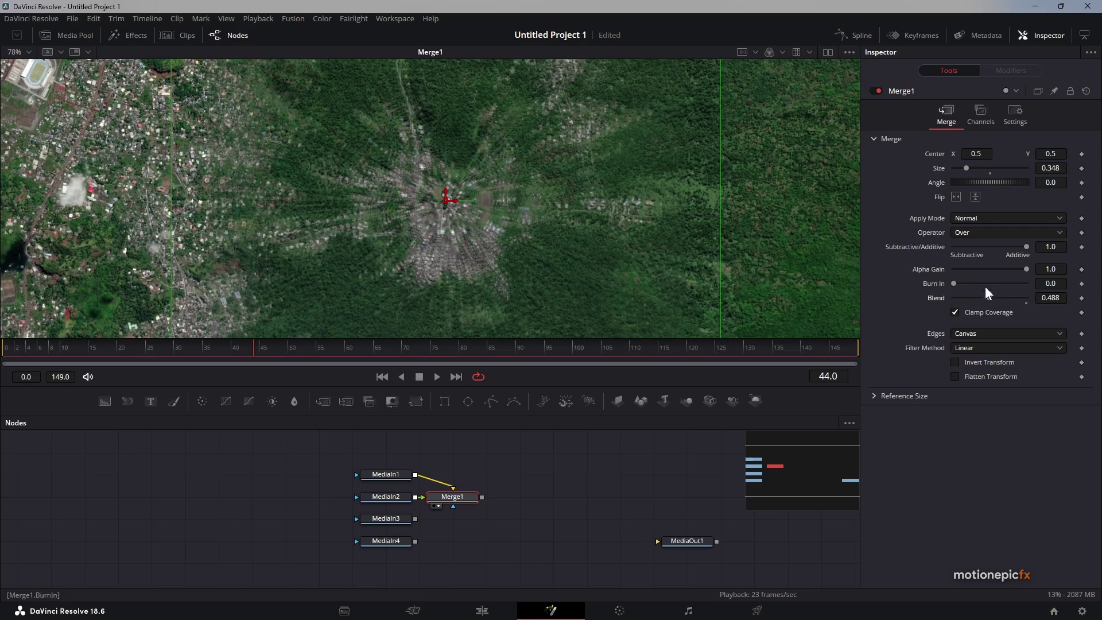
mouse_move(1055, 164)
mouse_down()
mouse_move(1028, 164)
mouse_move(1071, 163)
mouse_up()
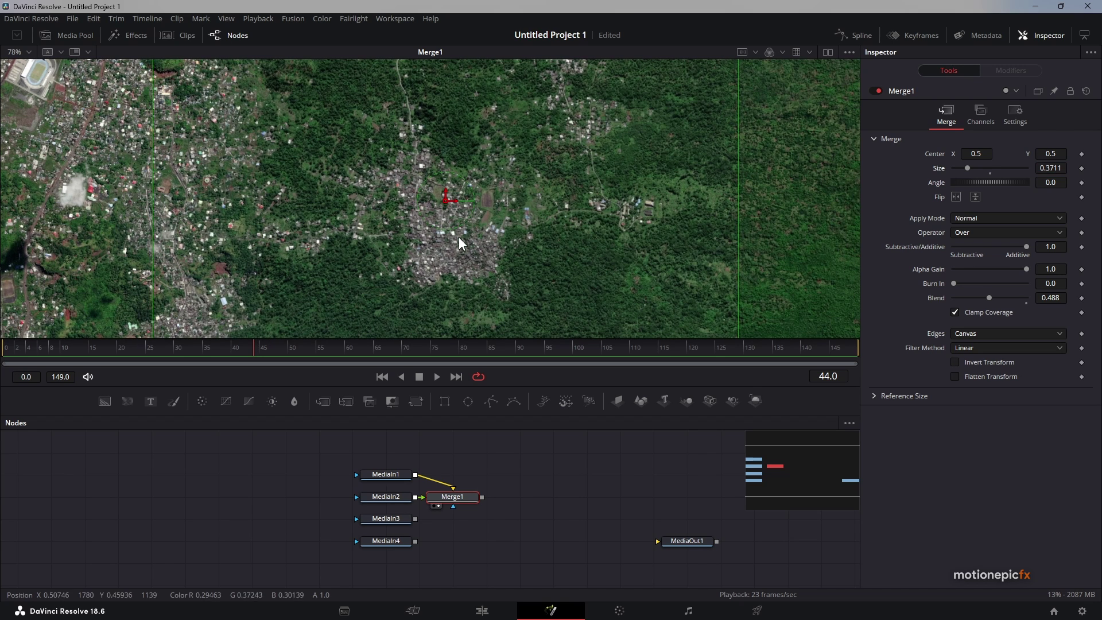
click(1050, 170)
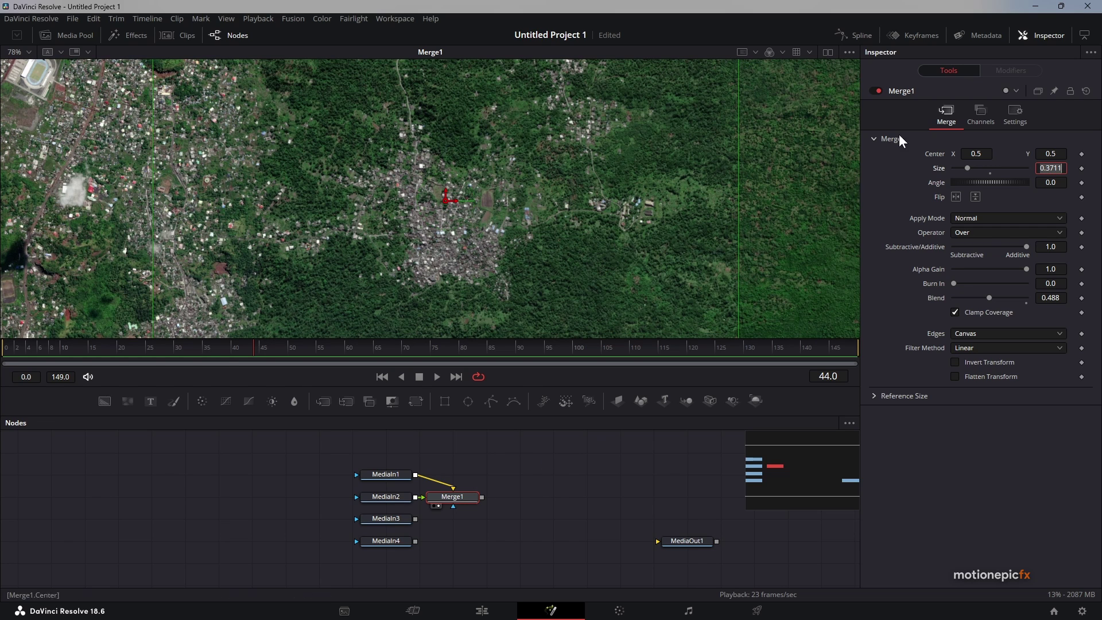
Toggle Merge1 off and on to compare, then merge MediaIn3 over it as Merge2.
click(879, 92)
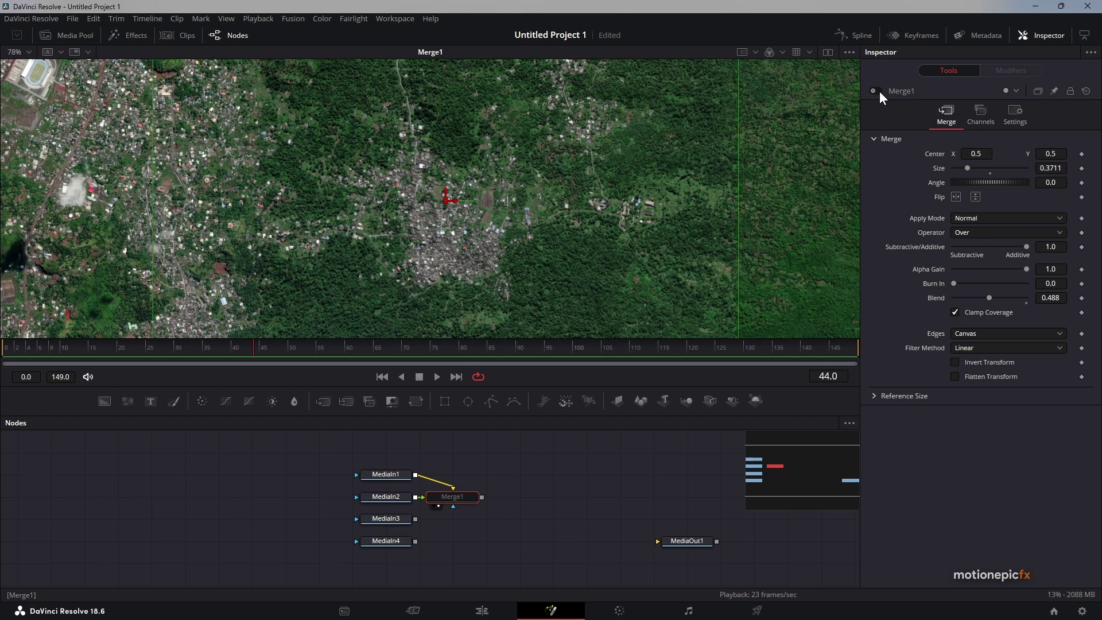
click(880, 91)
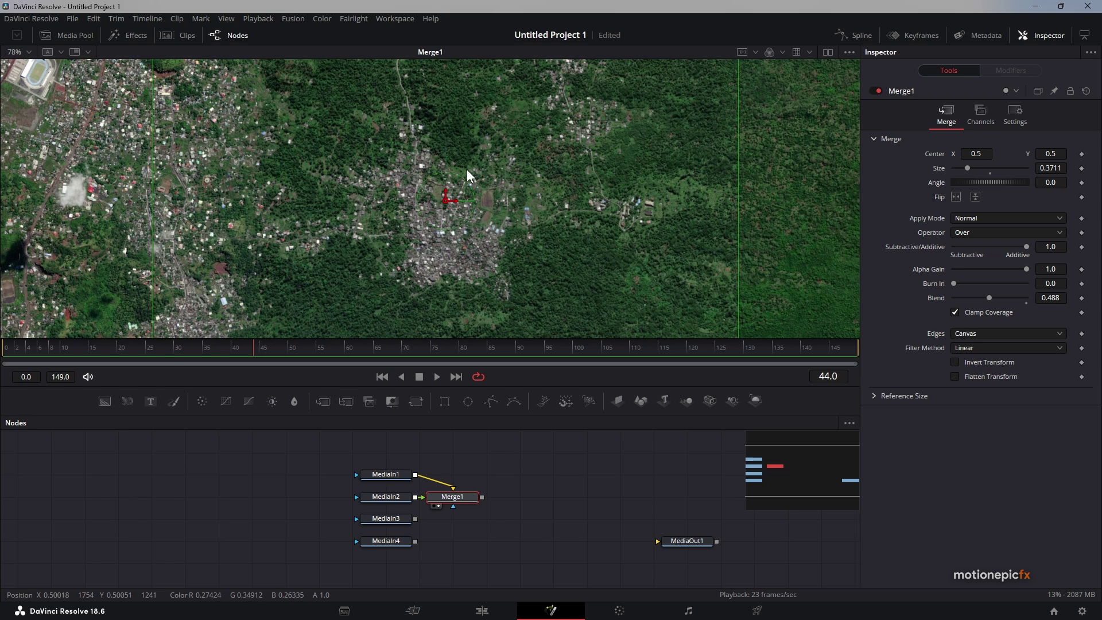
click(393, 518)
drag(393, 518, 515, 174)
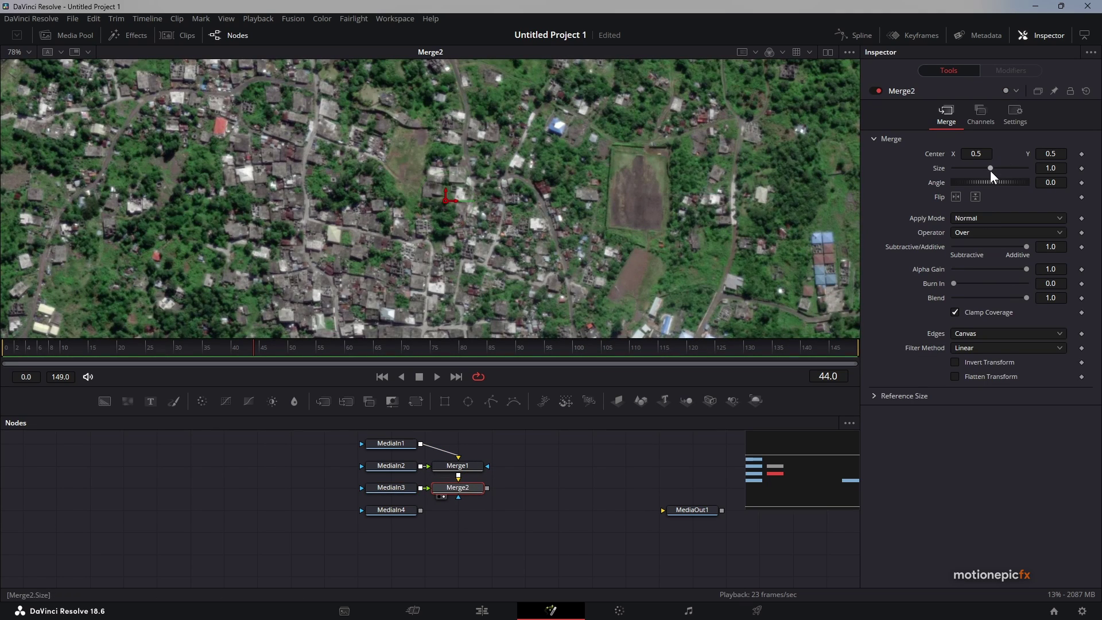
Set Merge2 to Size 0.2144 and Blend 0.528, then merge MediaIn4 over it as Merge3.
drag(990, 168, 960, 167)
drag(1027, 298, 990, 295)
drag(1051, 168, 1062, 168)
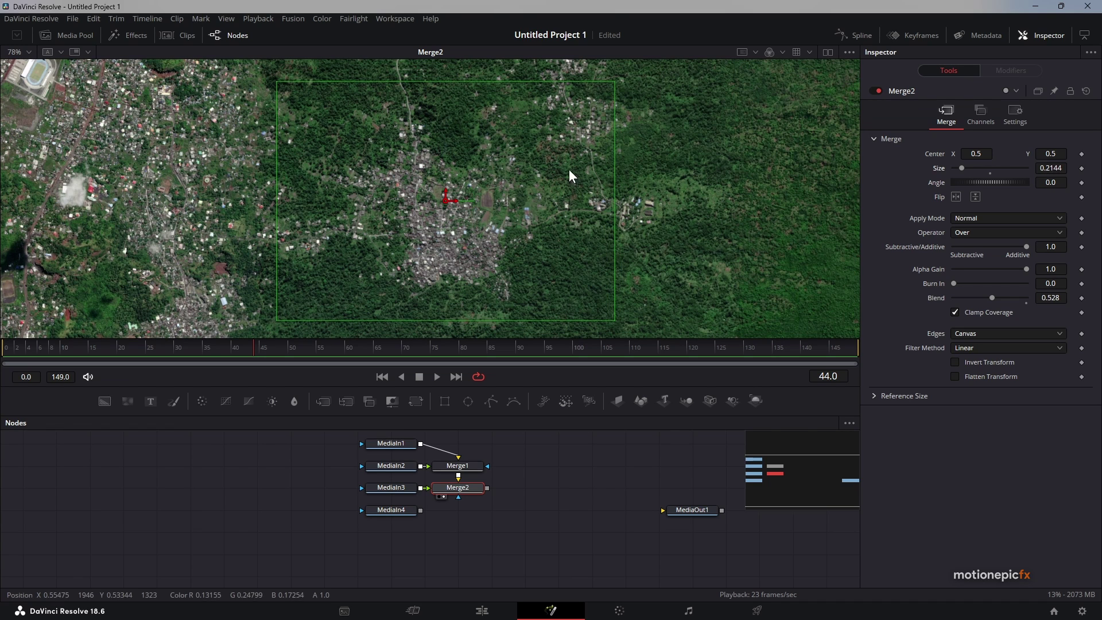
drag(421, 509, 487, 489)
View Merge3 and set its Size to 0.0887 and Blend to 0.559 inside the village.
key(1)
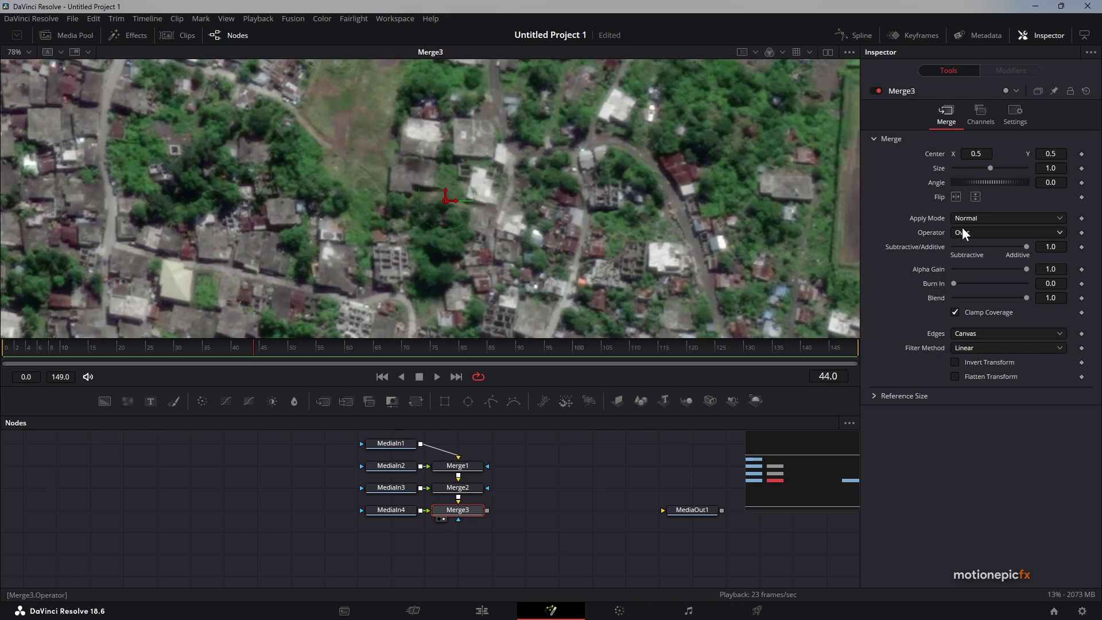
drag(991, 168, 983, 169)
drag(965, 168, 961, 167)
drag(1021, 299, 992, 299)
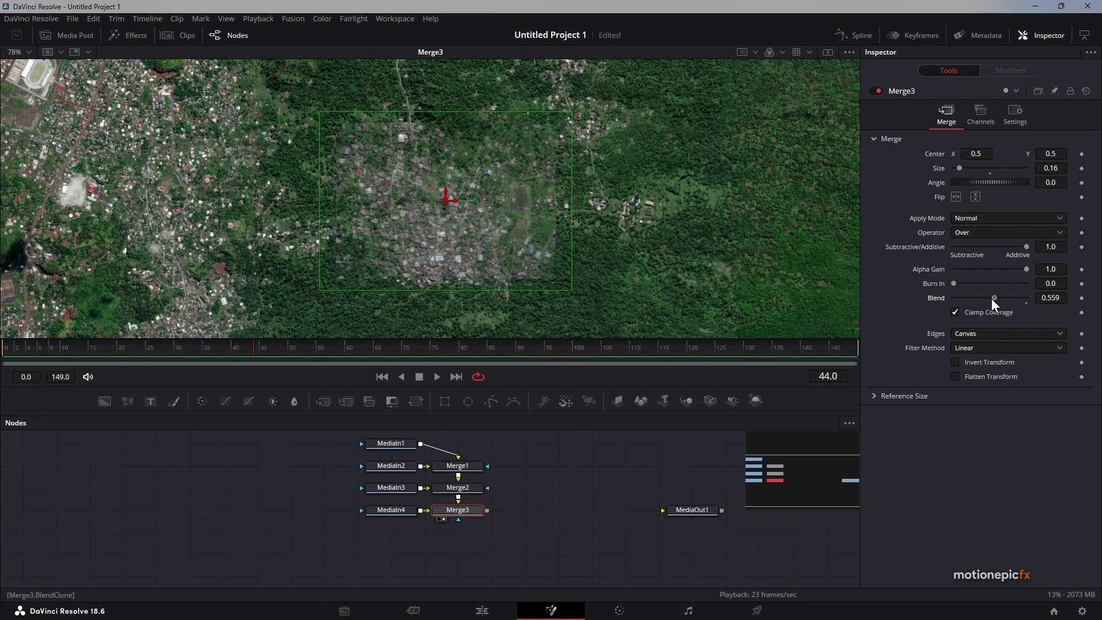
drag(967, 167, 957, 168)
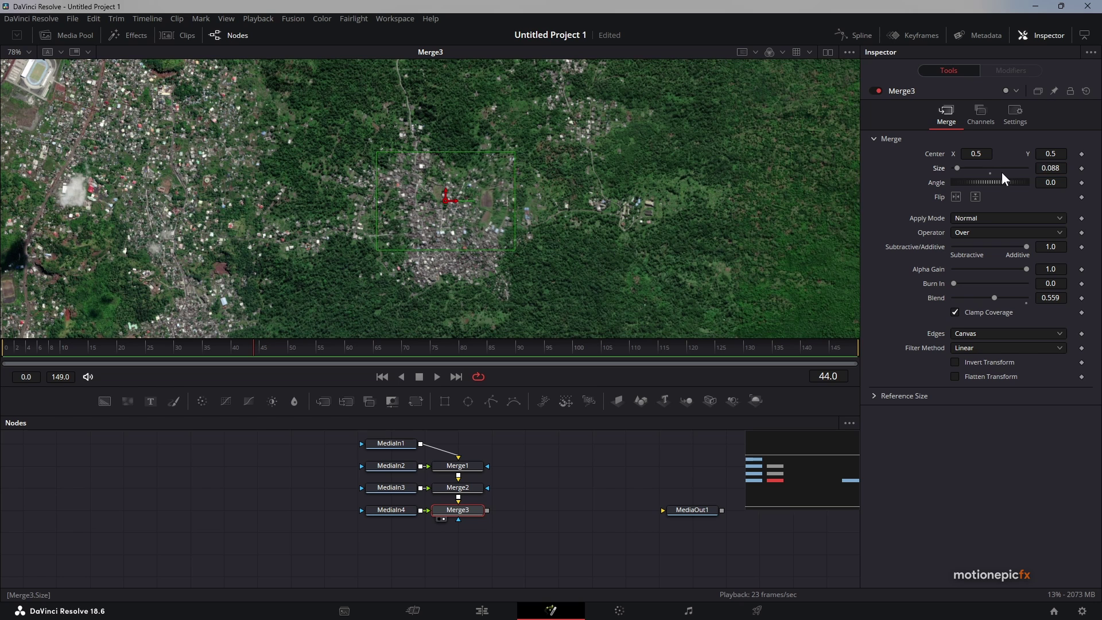
scroll(482, 200, up, 5)
click(1048, 167)
text(0.08876)
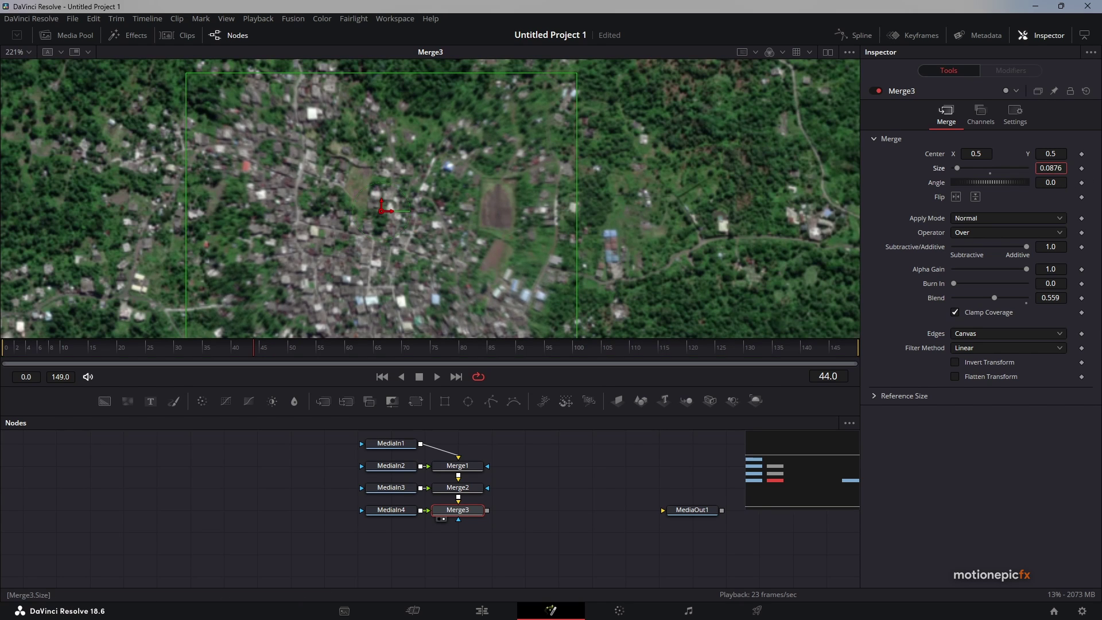
key(Return)
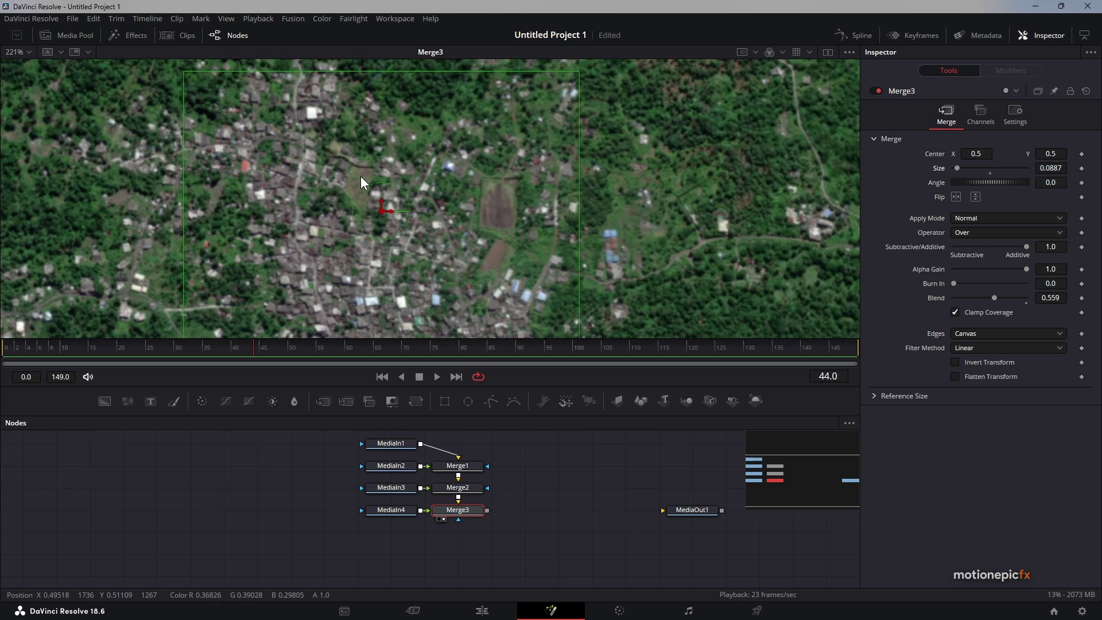
Inspect Merge2 and Merge1, whose blends are now back at 1.0.
scroll(362, 183, down, 3)
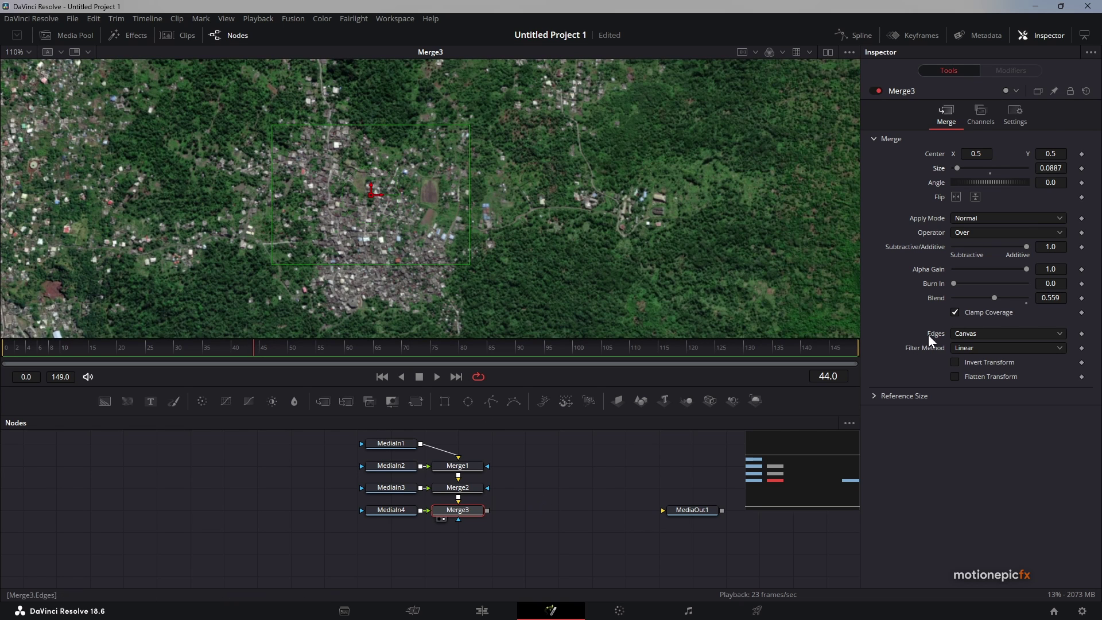
click(470, 488)
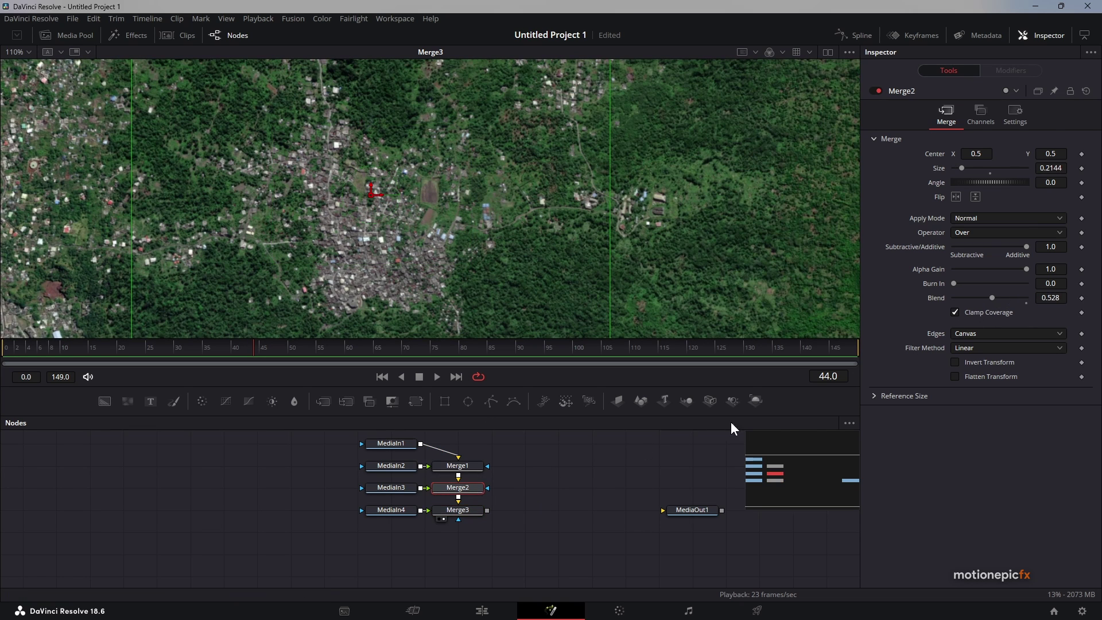
click(468, 465)
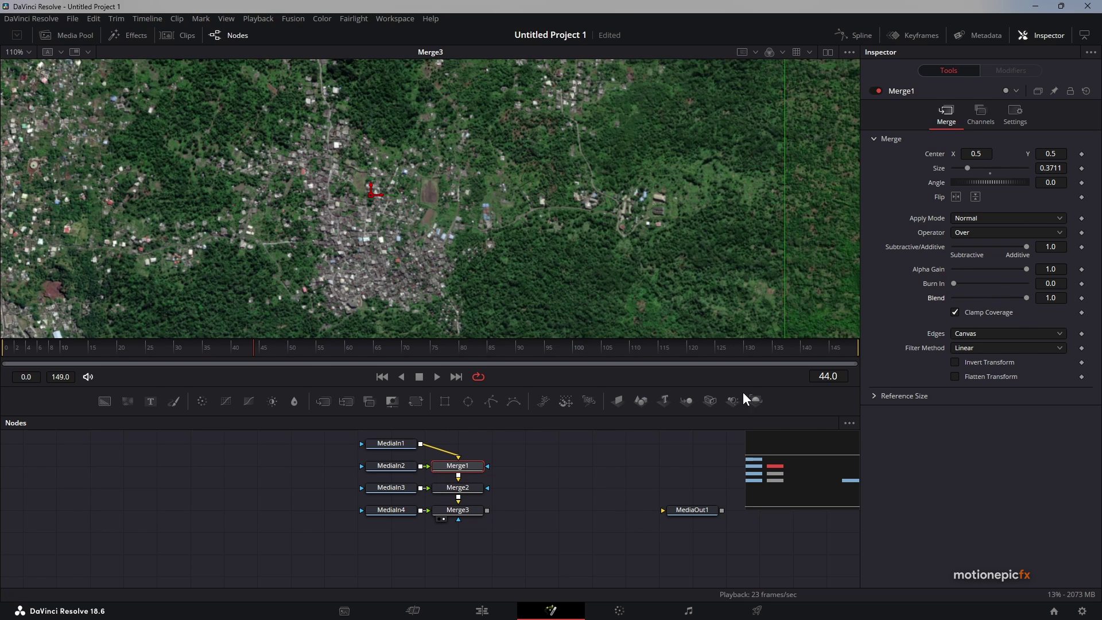
Add a Transform node after Merge3 using the 'xf' tool search.
click(451, 511)
key(shift+space)
text(xf)
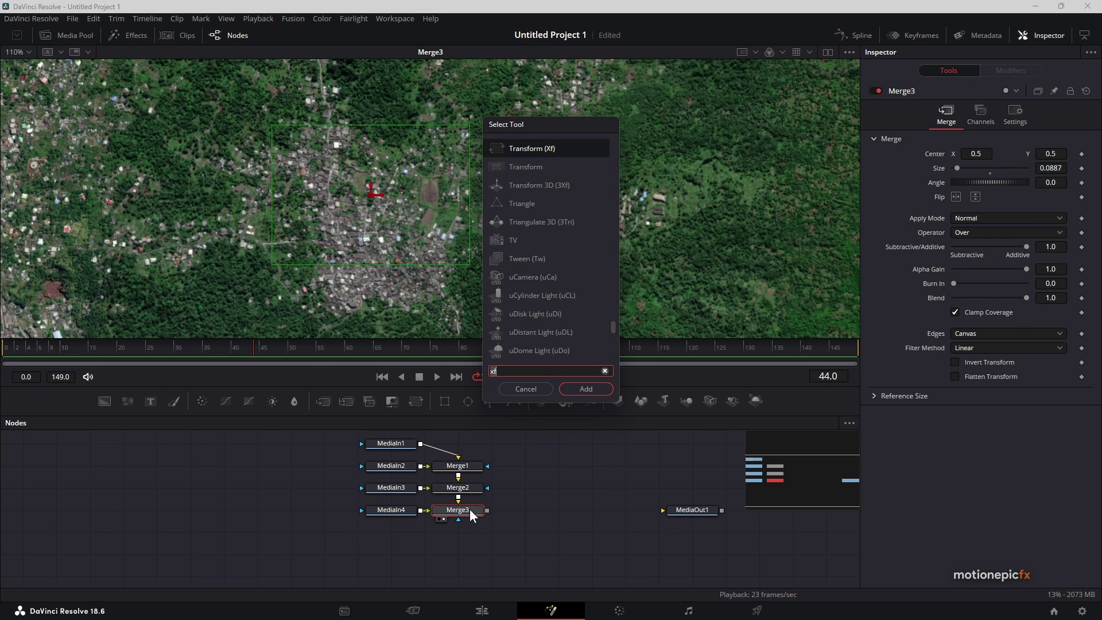
click(590, 388)
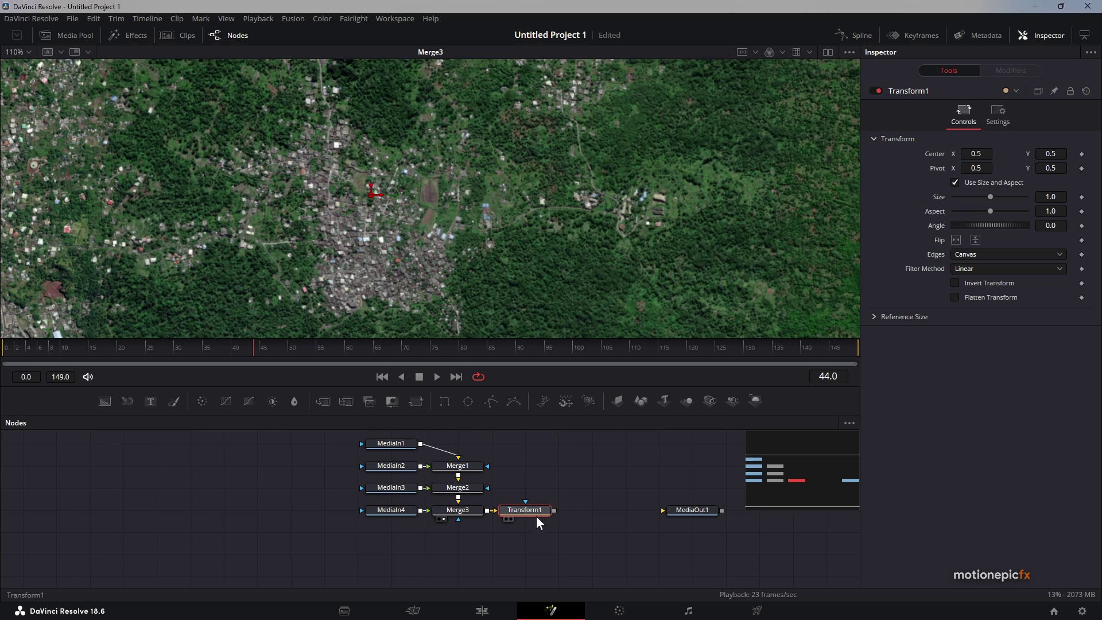
Keyframe Transform1 Size at 1.0 on frame 0 and 5.0 on frame 80.
click(382, 378)
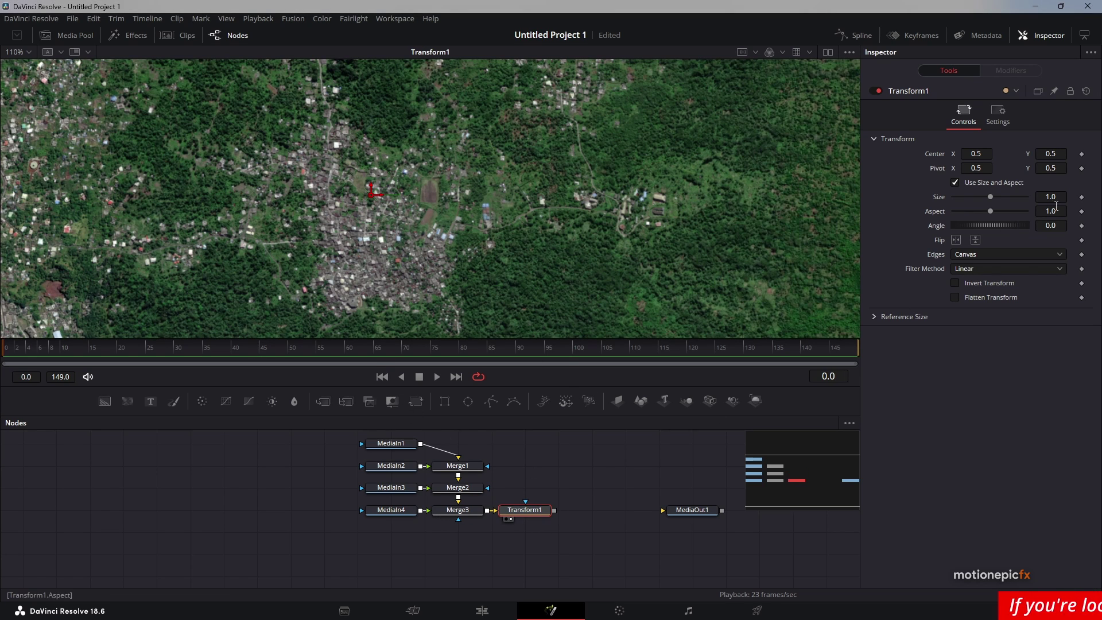
click(1082, 198)
drag(465, 350, 422, 349)
click(461, 352)
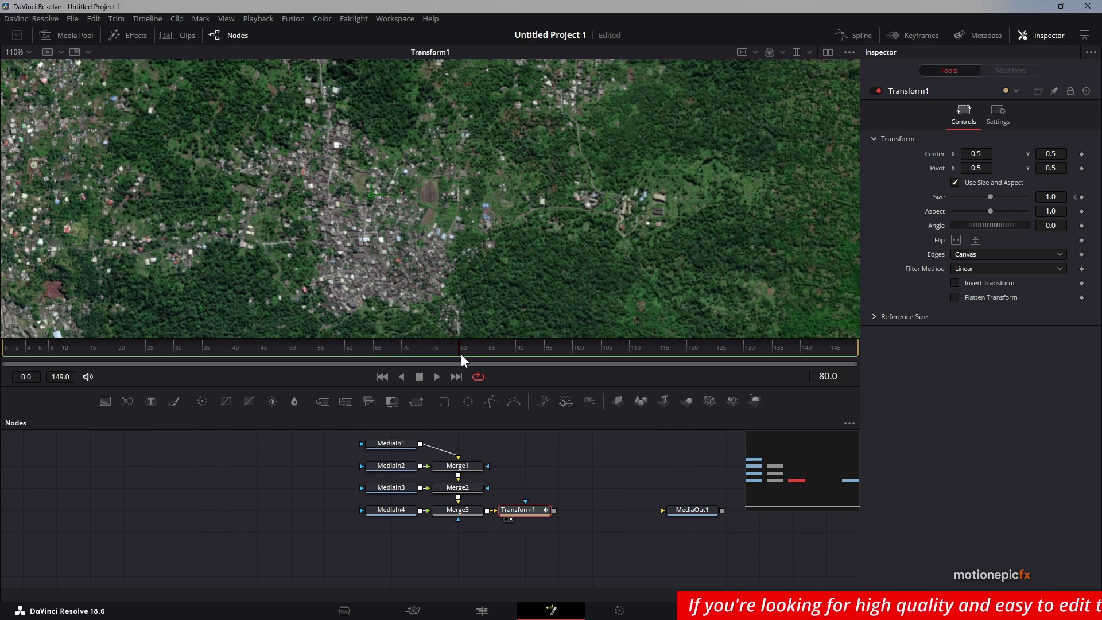
drag(990, 198, 1031, 202)
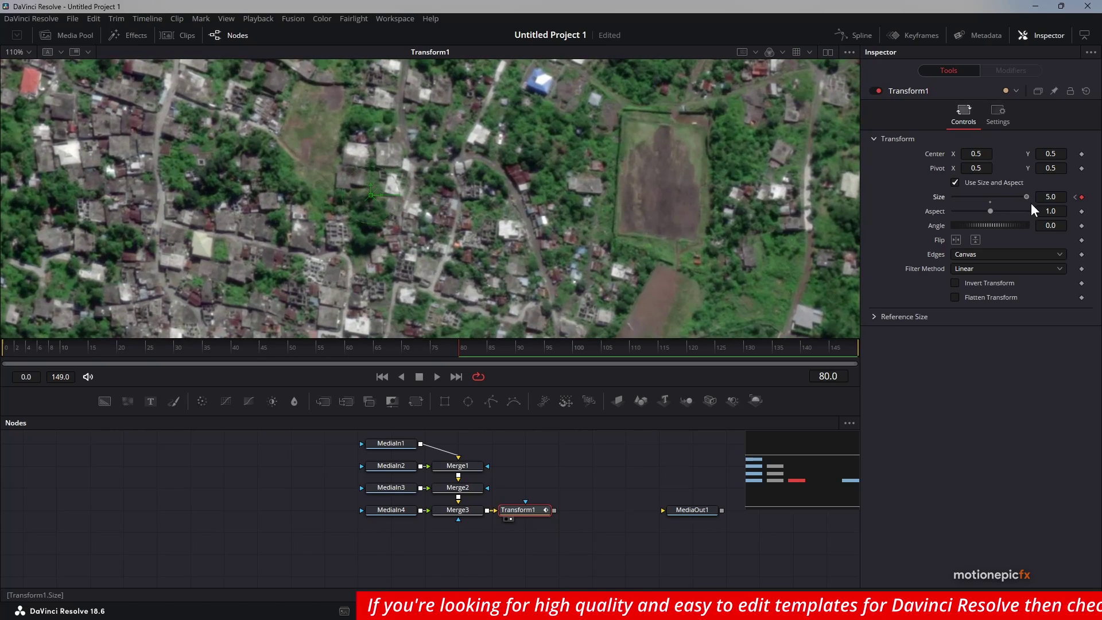
click(1039, 201)
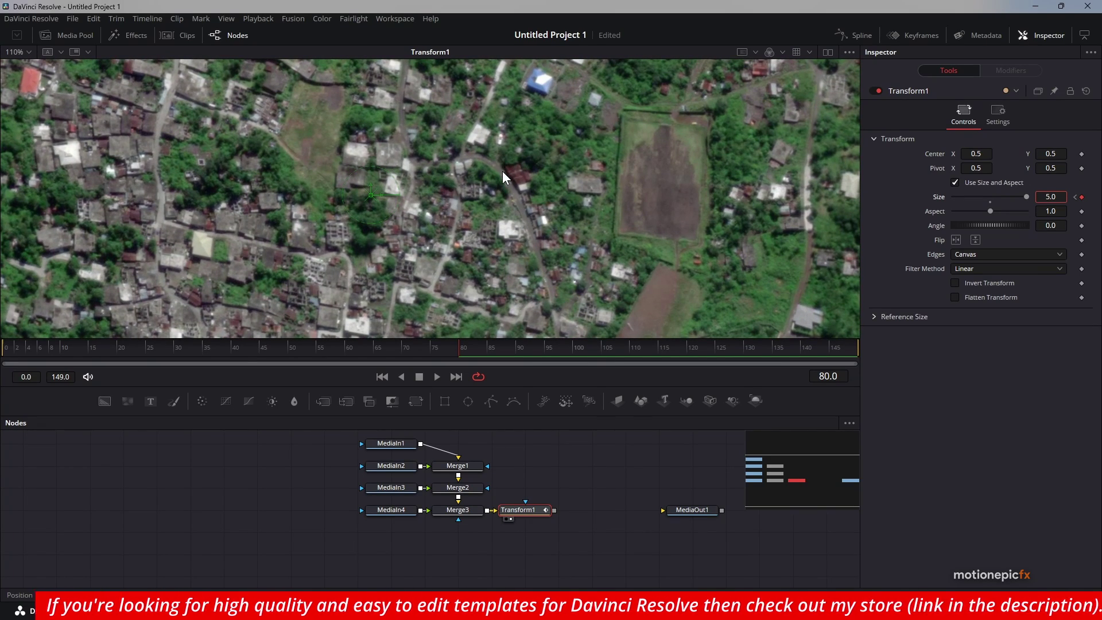
scroll(446, 183, down, 5)
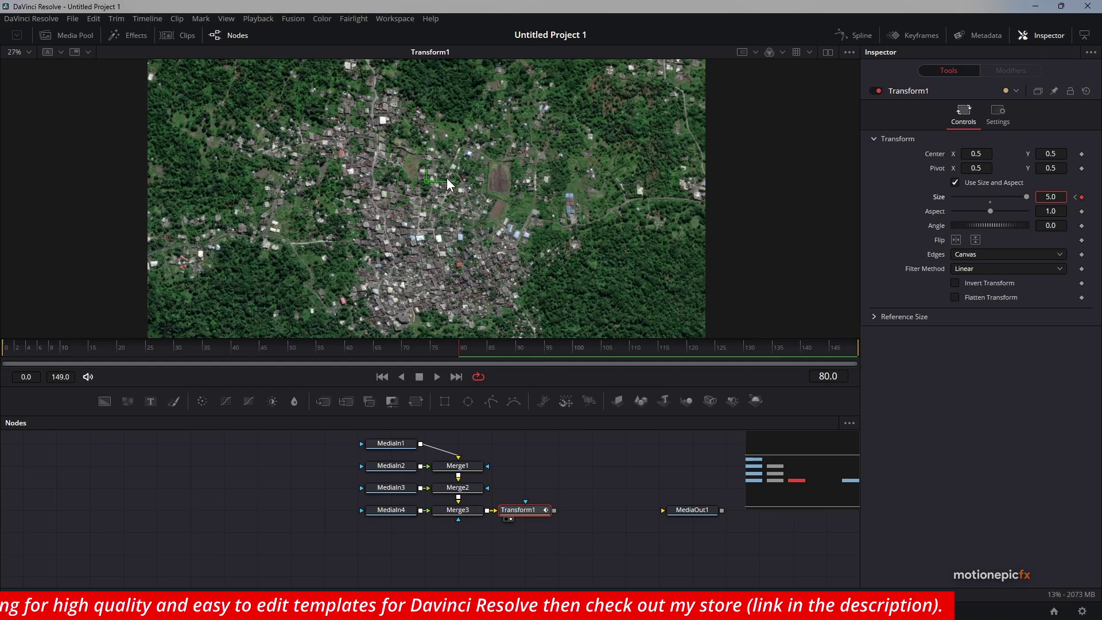
scroll(448, 182, up, 3)
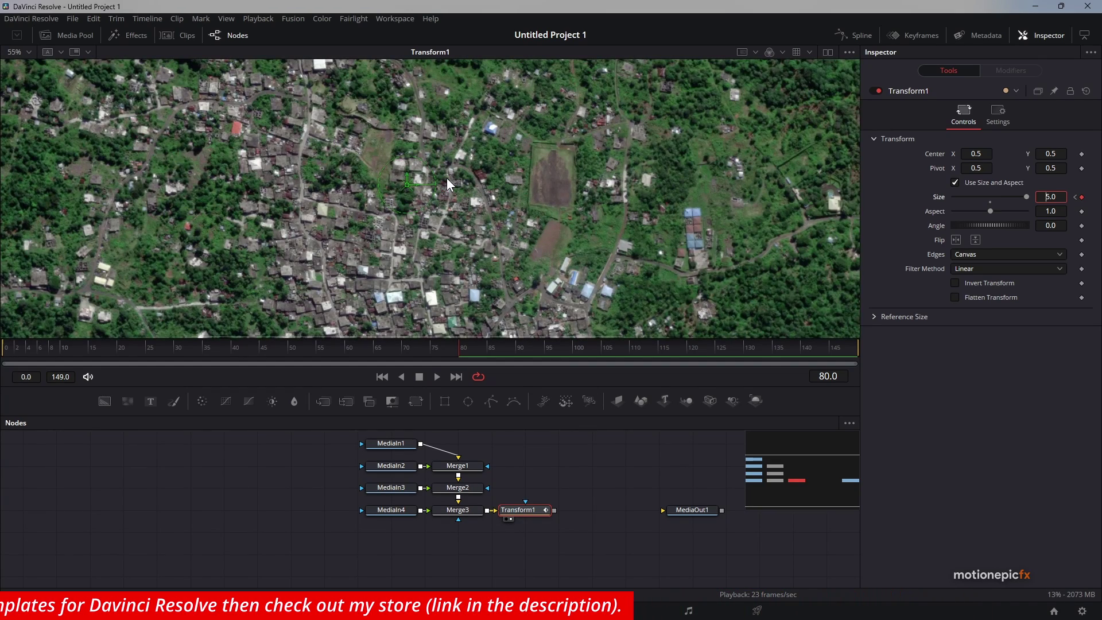
scroll(447, 179, down, 1)
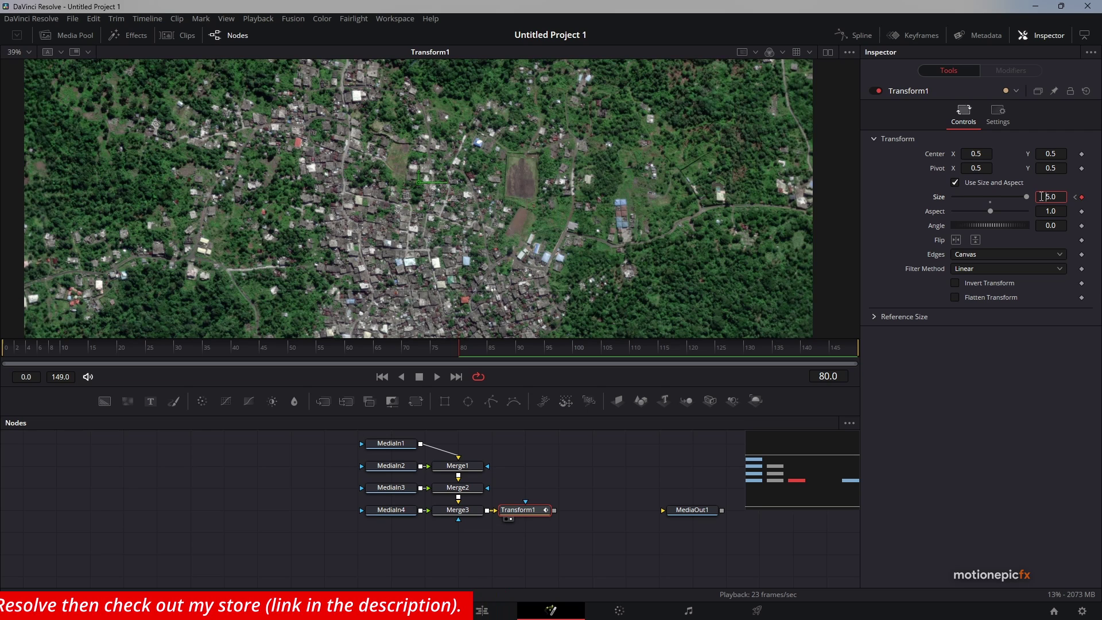
scroll(1042, 196, up, 2)
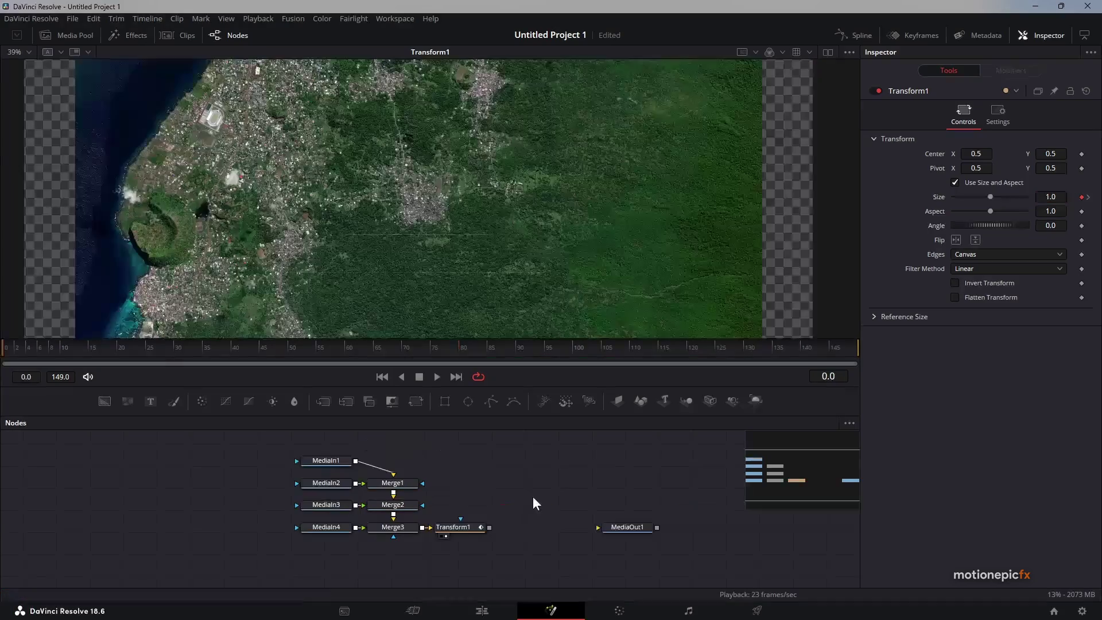
Play back the zoom animation to preview it.
key(space)
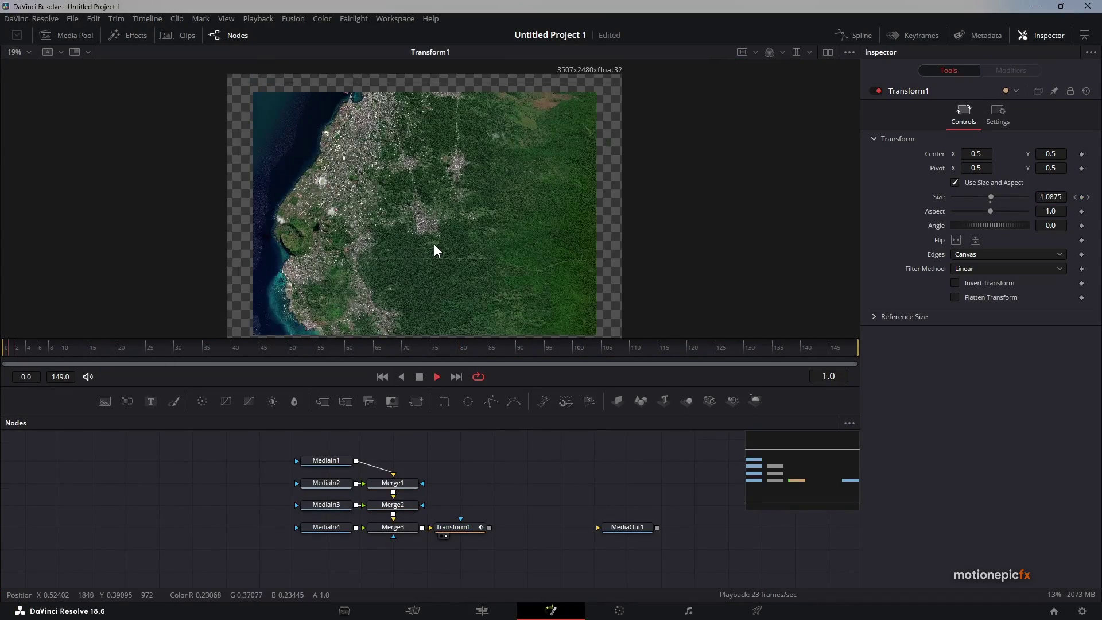
scroll(434, 251, down, 2)
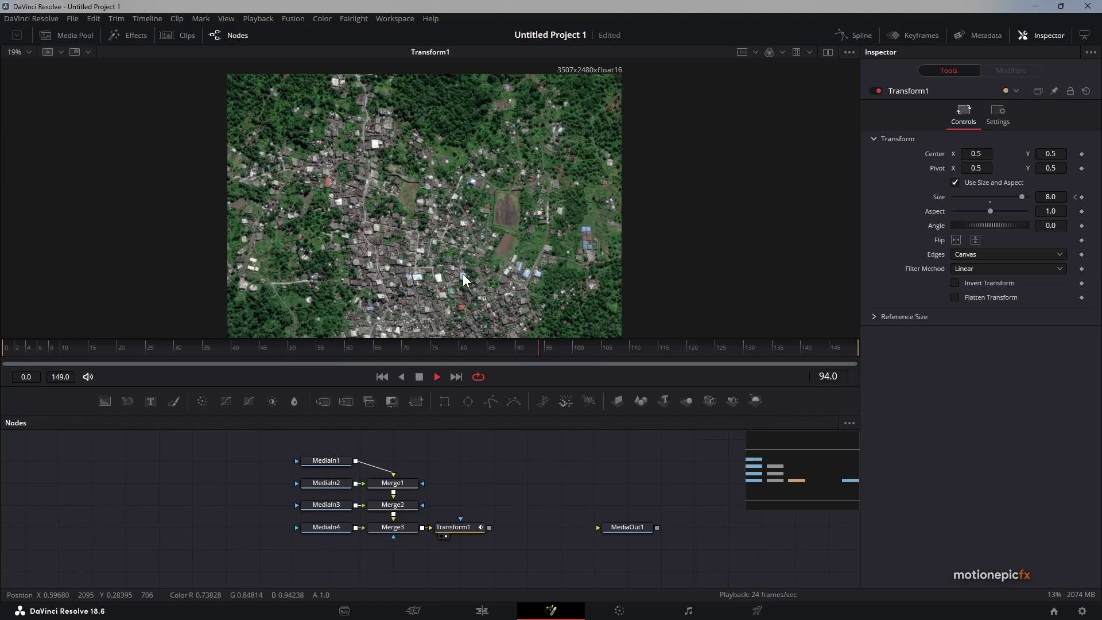
key(space)
scroll(513, 488, down, 3)
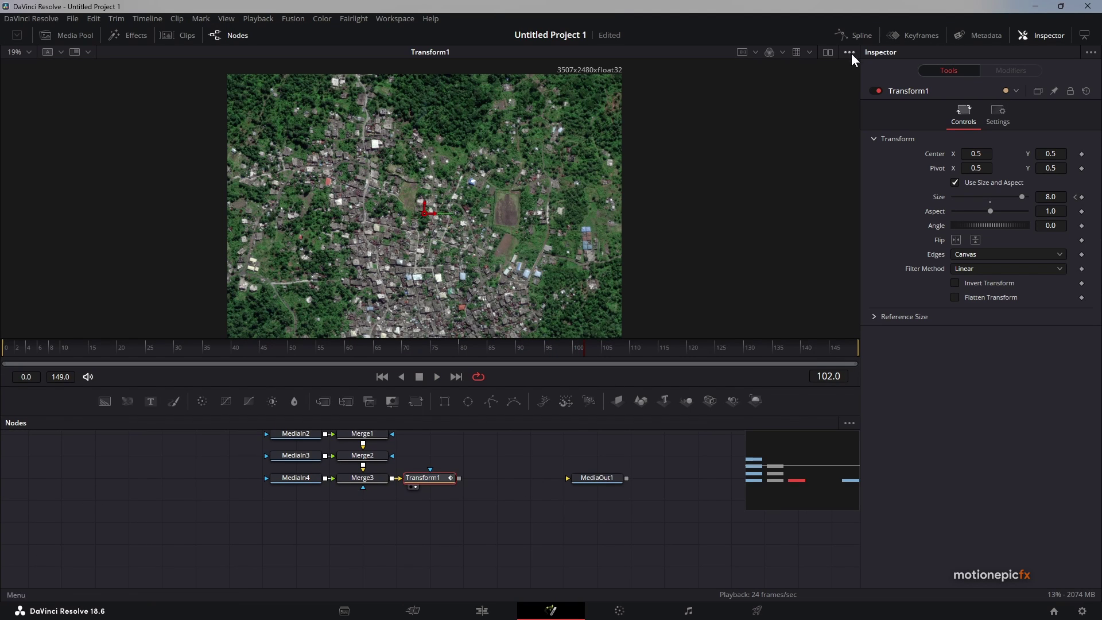
Smooth all Transform1 Size keyframes into an ease-in/ease-out curve in the Spline editor.
click(855, 36)
click(449, 454)
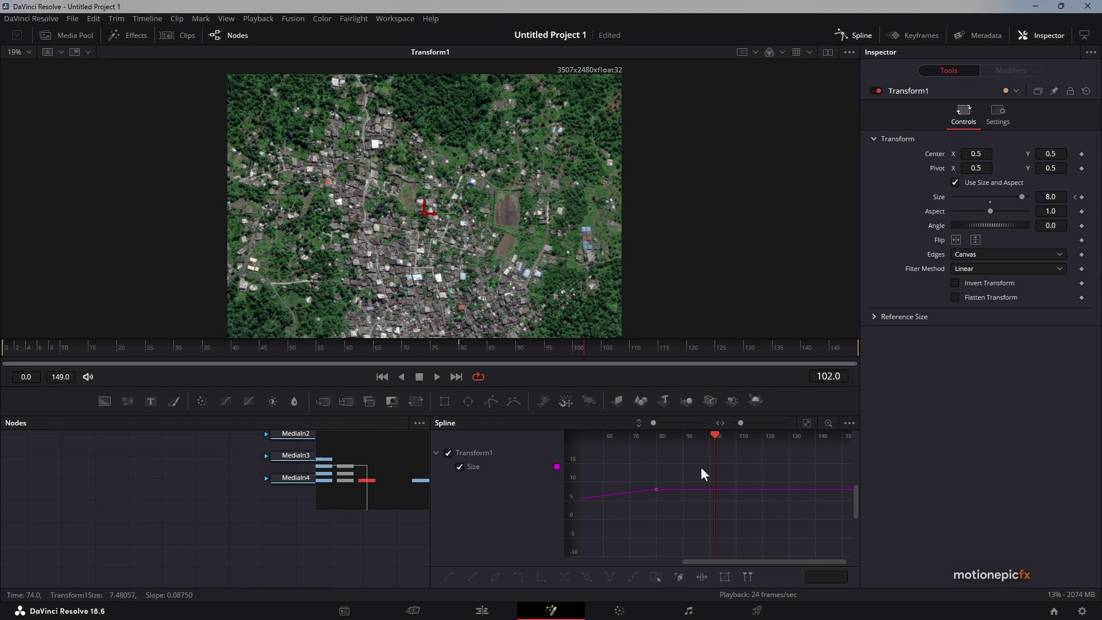
click(806, 422)
click(654, 577)
key(shift+s)
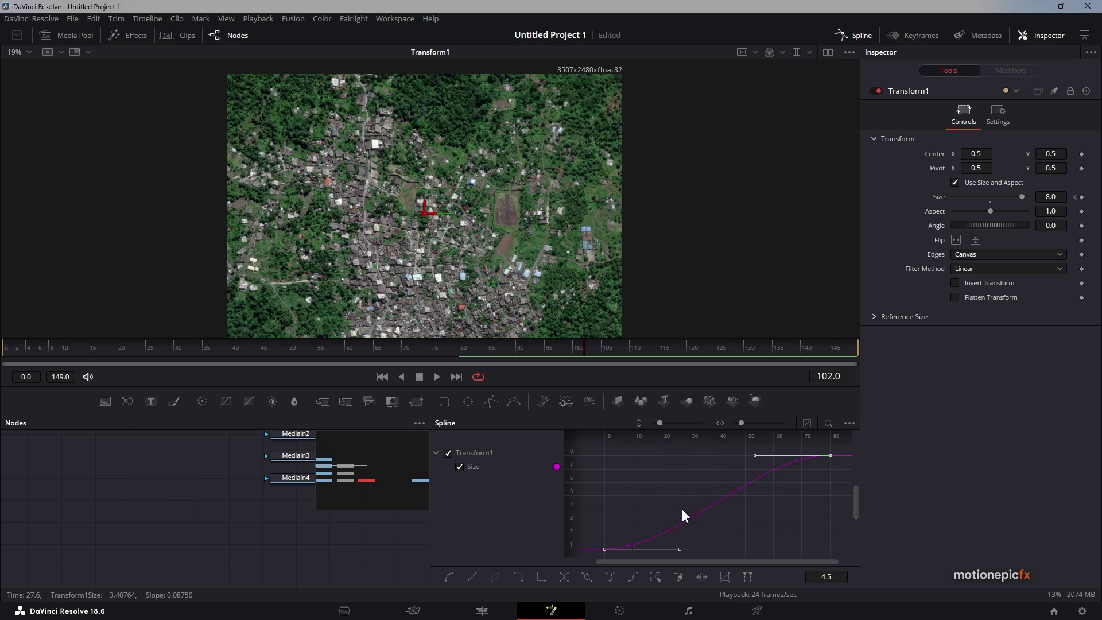
click(858, 35)
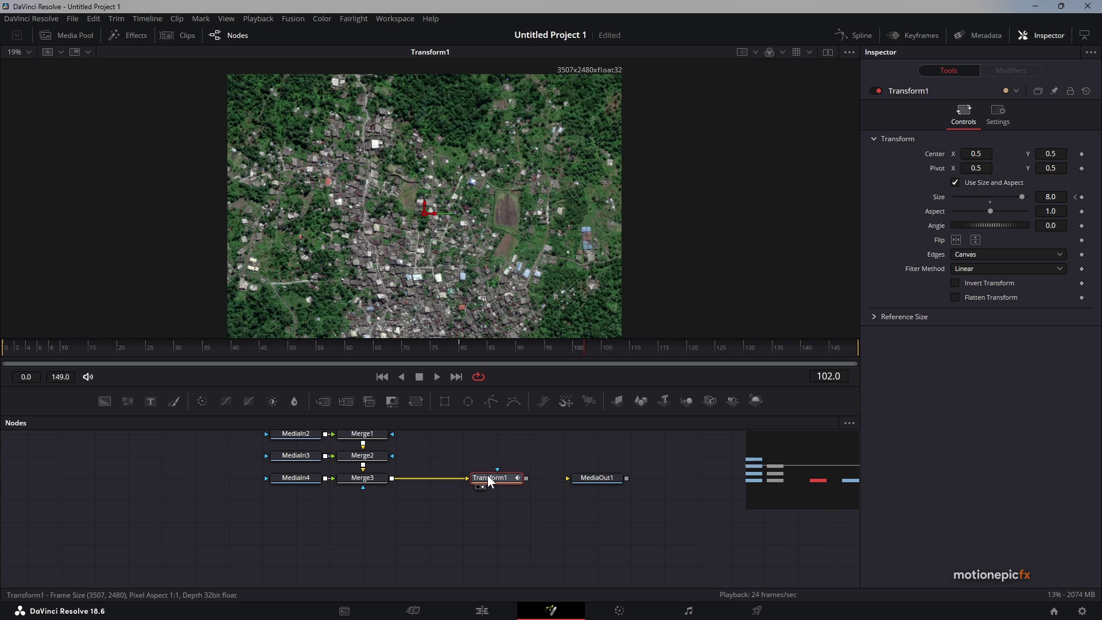
Add a Background node after Merge3 and set its Alpha to 0.
click(371, 480)
key(shift+space)
text(xf)
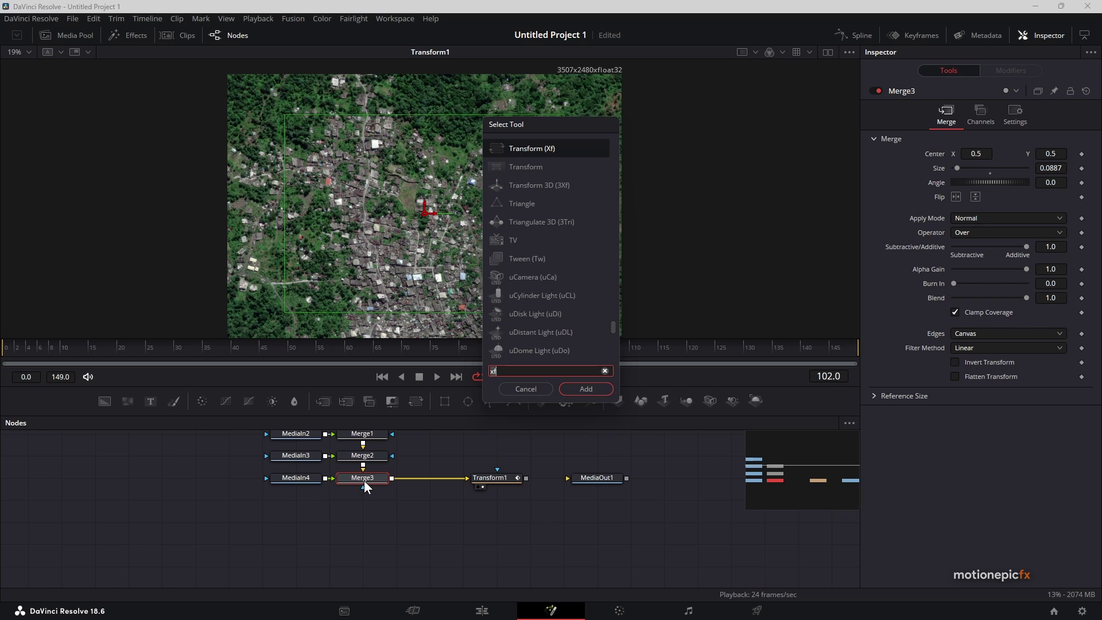
key(BackSpace)
key(BackSpace)
text(bg)
click(584, 388)
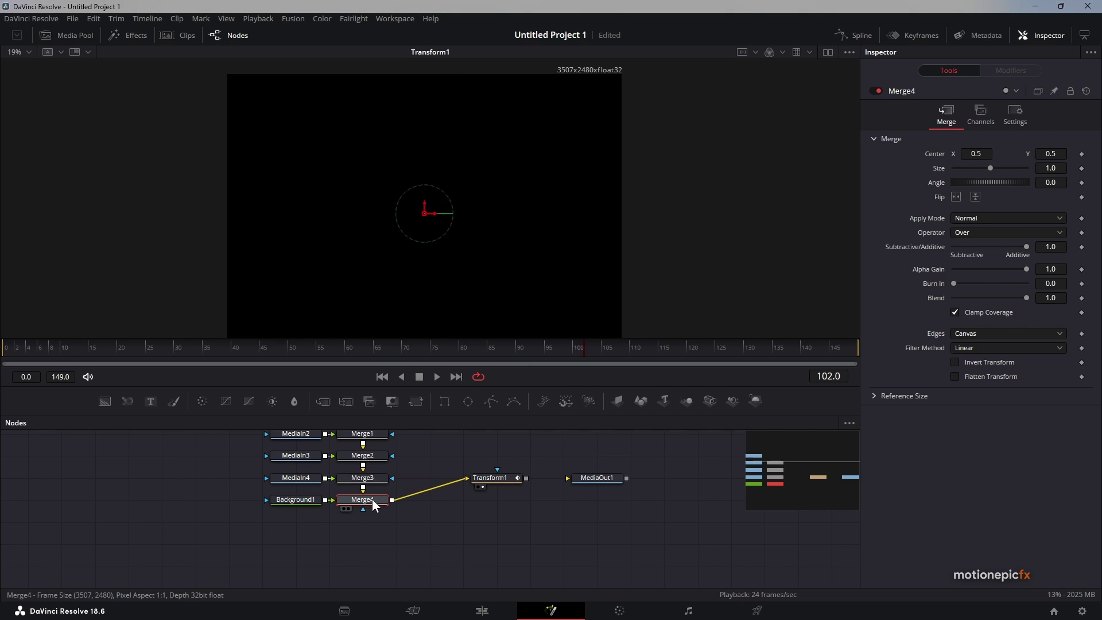
click(298, 499)
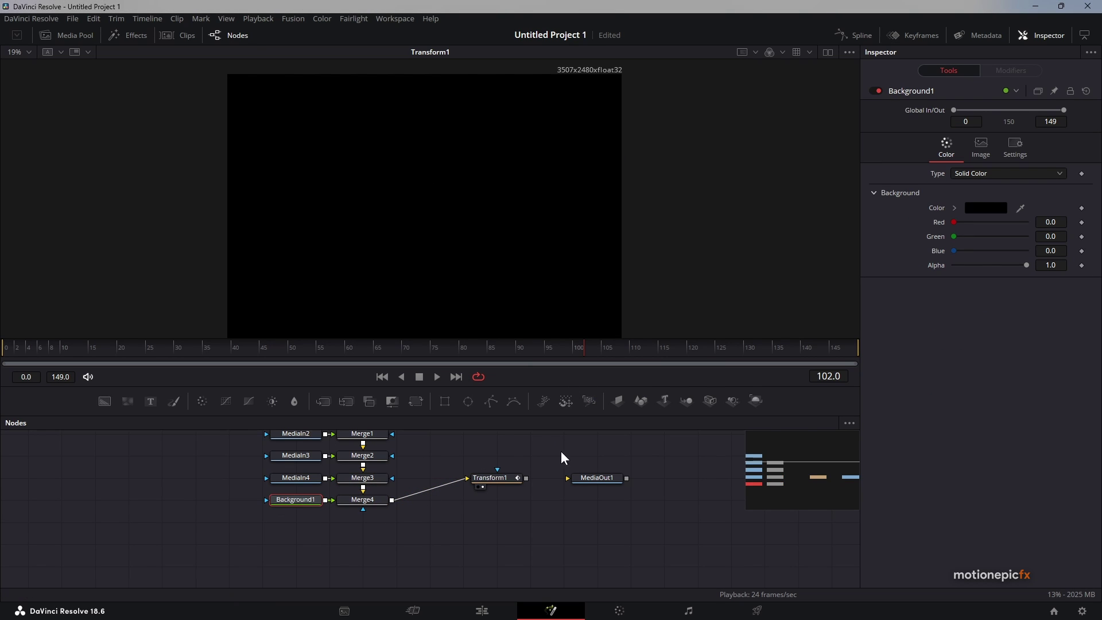
drag(1026, 265, 896, 265)
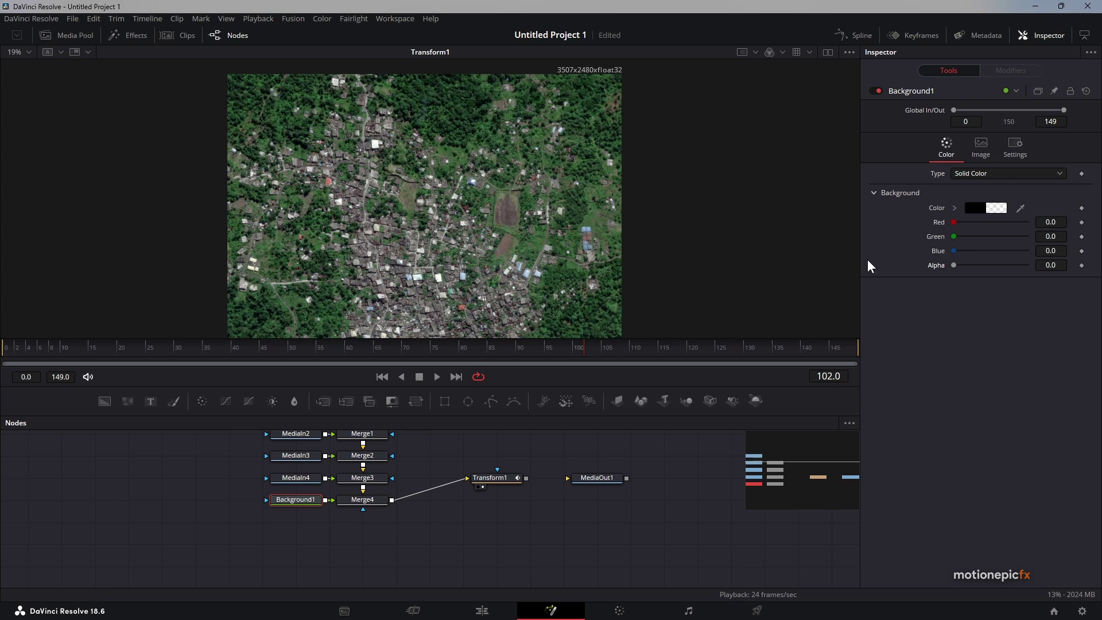
Swap Merge4's inputs so the 1920x1080 background defines the output size.
click(367, 505)
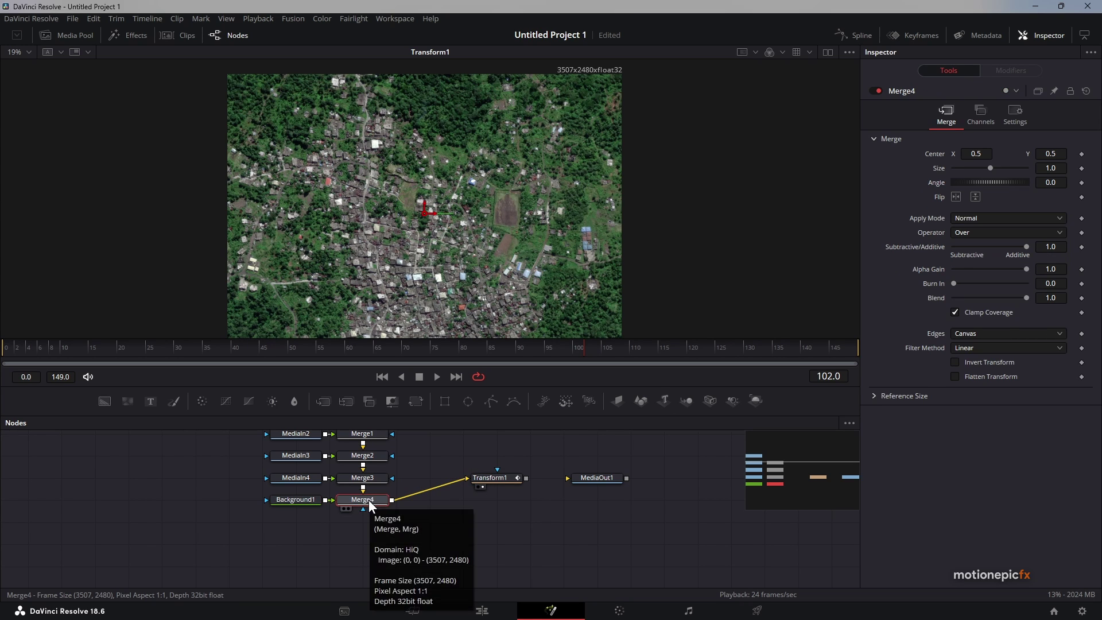
right_click(369, 501)
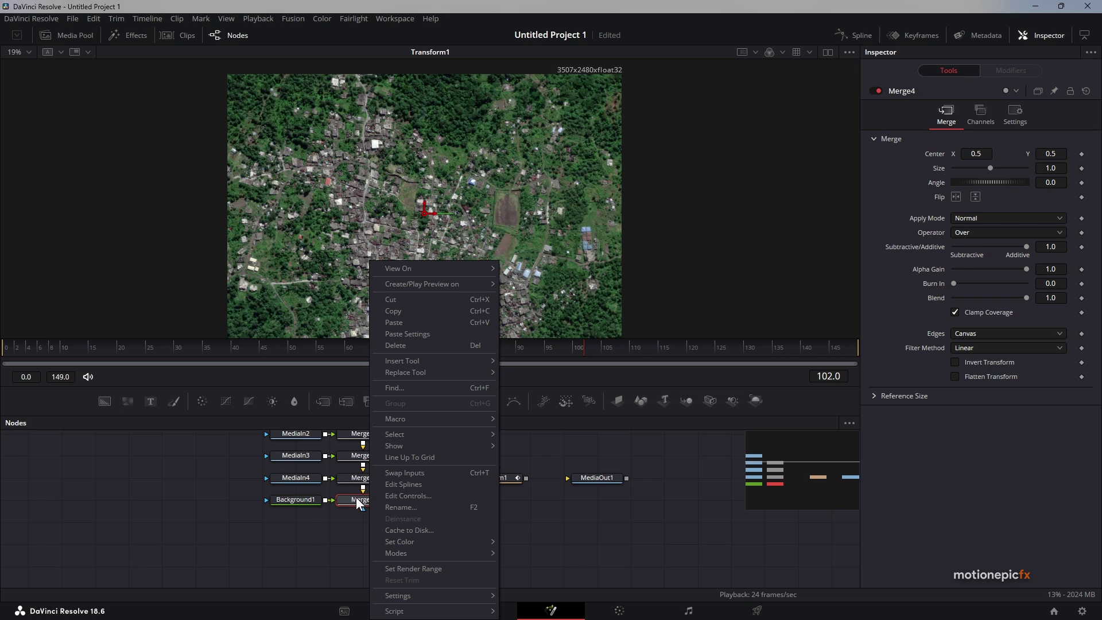
key(Escape)
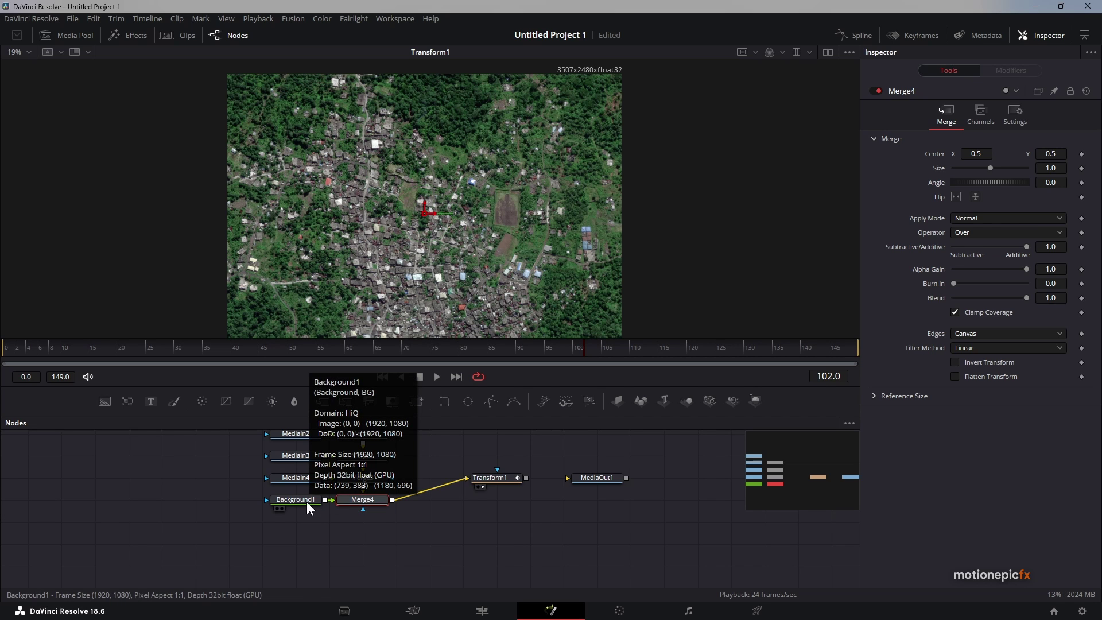
right_click(350, 499)
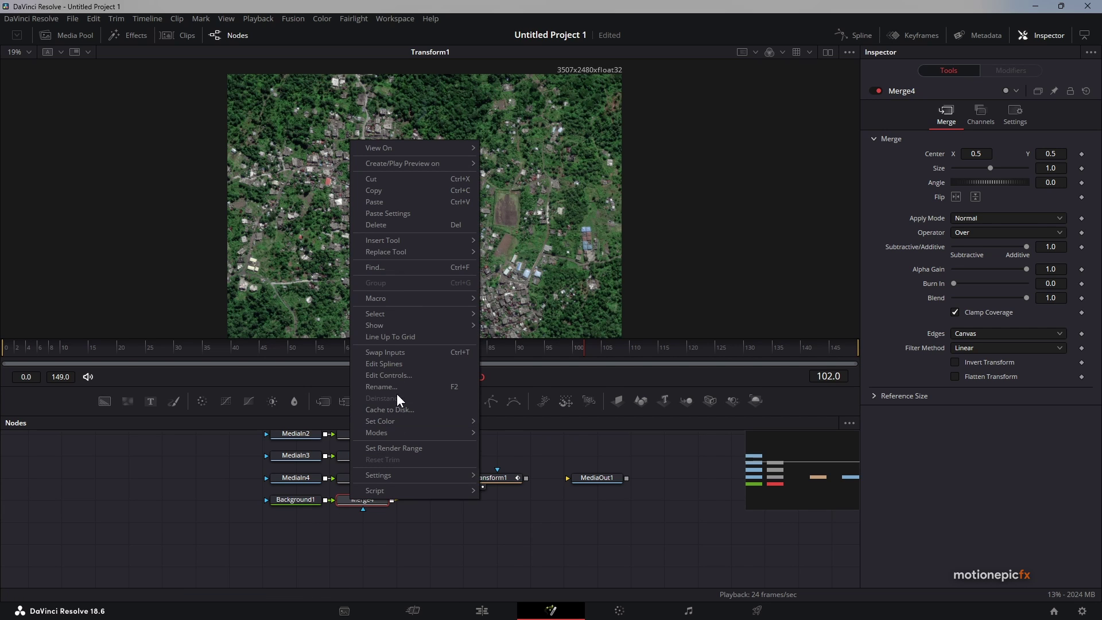
click(385, 355)
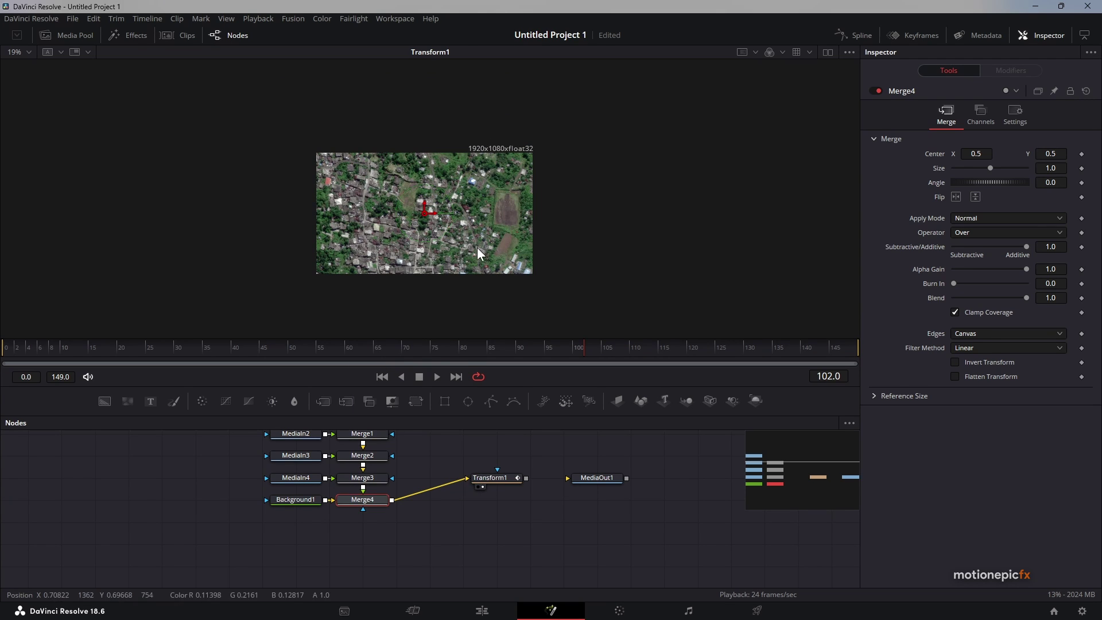
Rewind to the first frame and play the comp to preview the zoom.
click(382, 377)
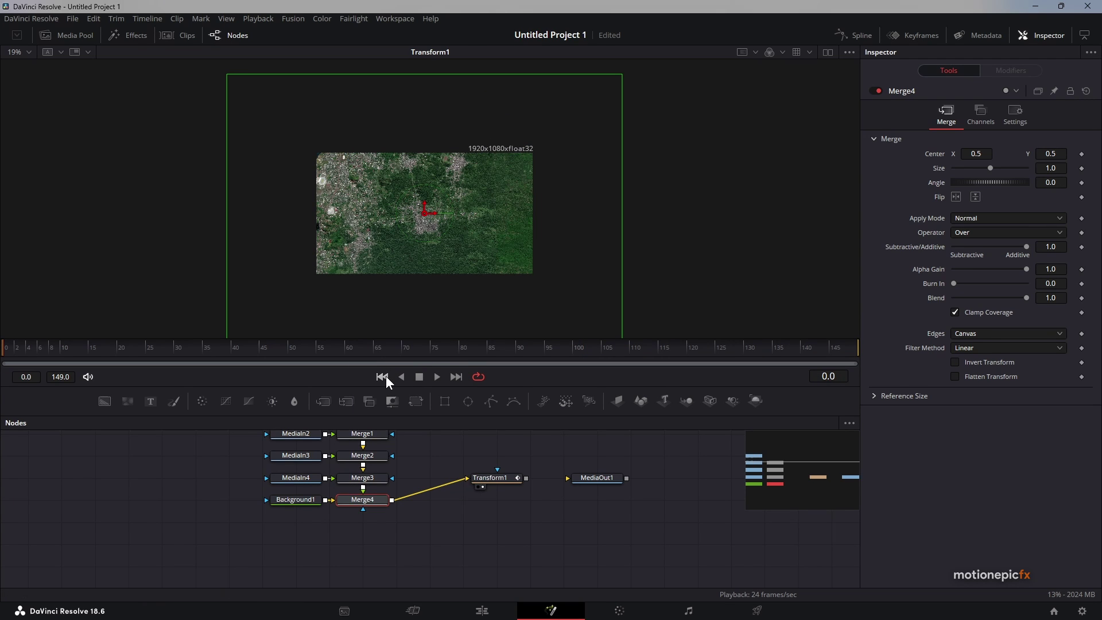
click(510, 540)
scroll(443, 193, up, 2)
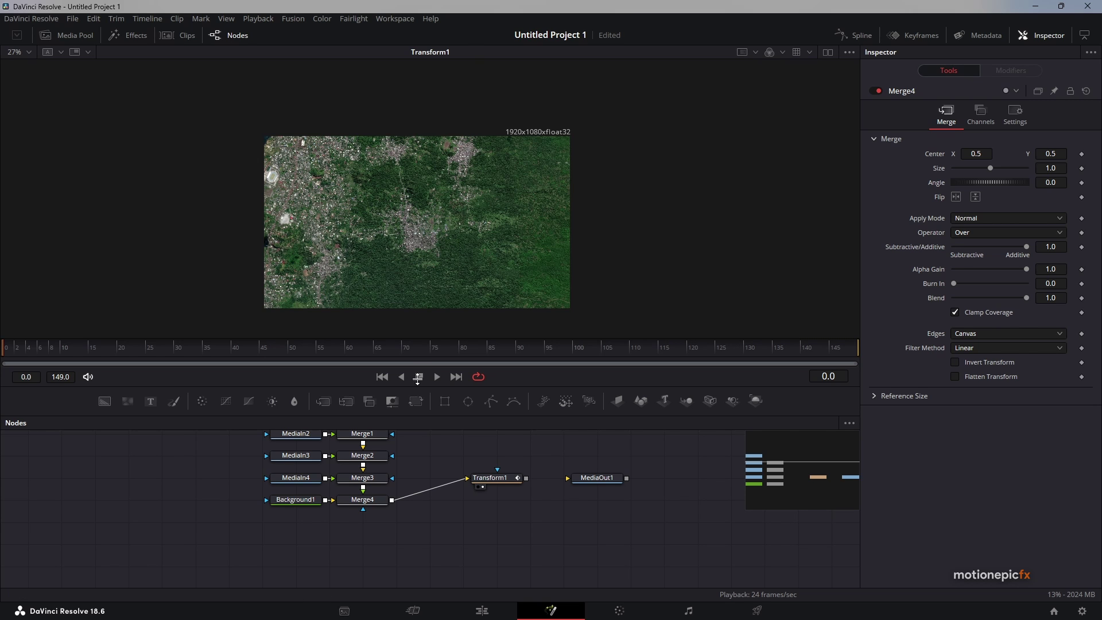
key(space)
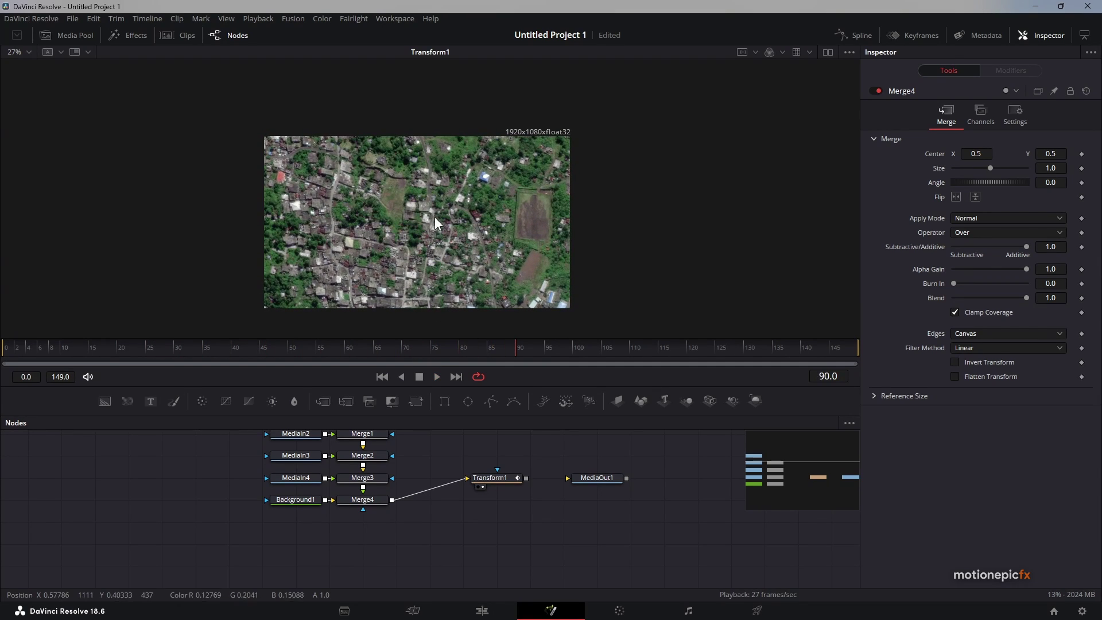
key(space)
Enable Transform1 motion blur with Shutter Angle 360 and Quality 4, then play it back.
click(479, 479)
drag(500, 482, 466, 504)
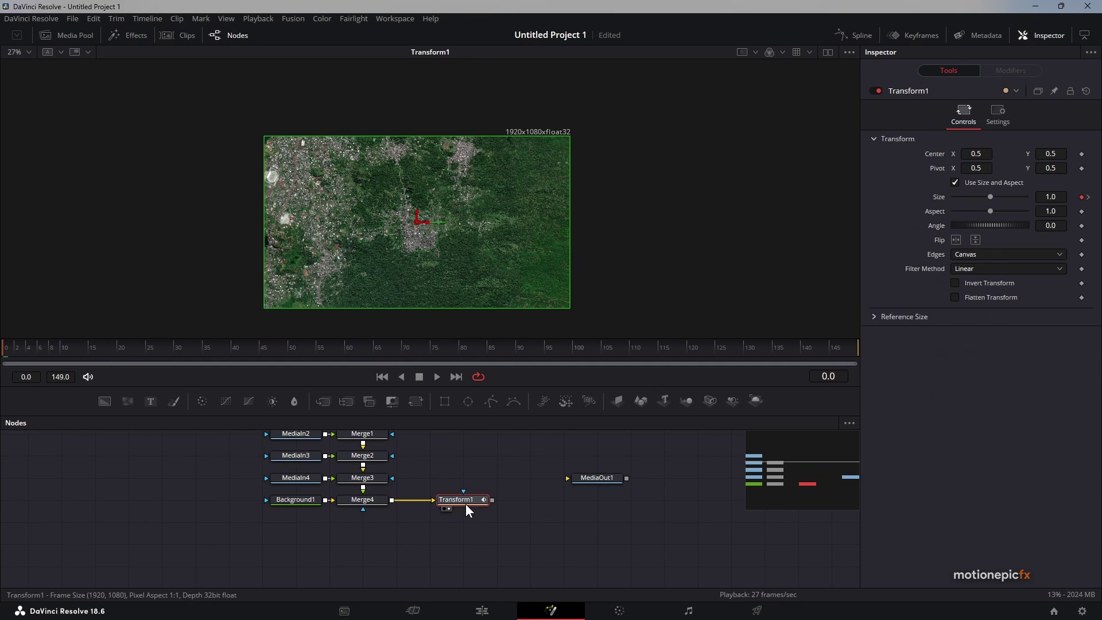
click(997, 115)
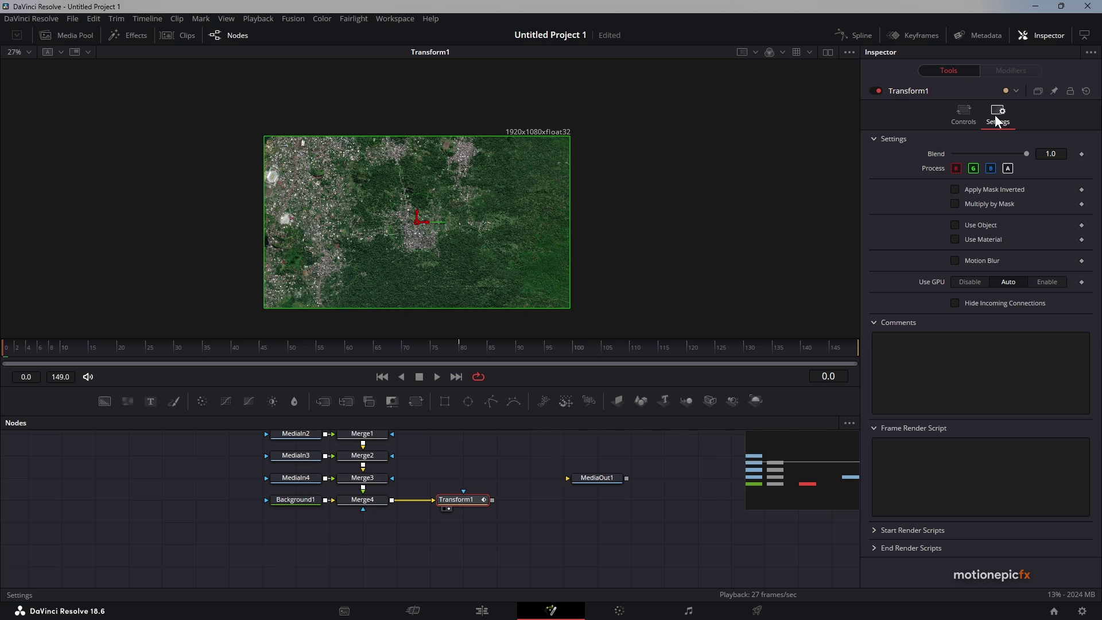
click(955, 261)
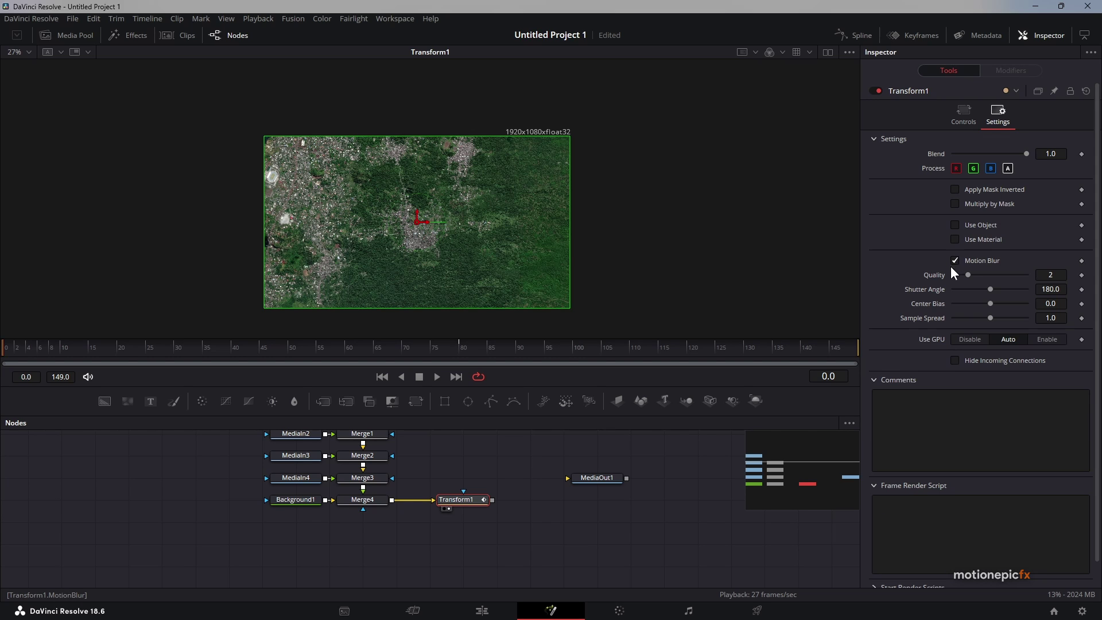
drag(991, 288, 1043, 284)
key(space)
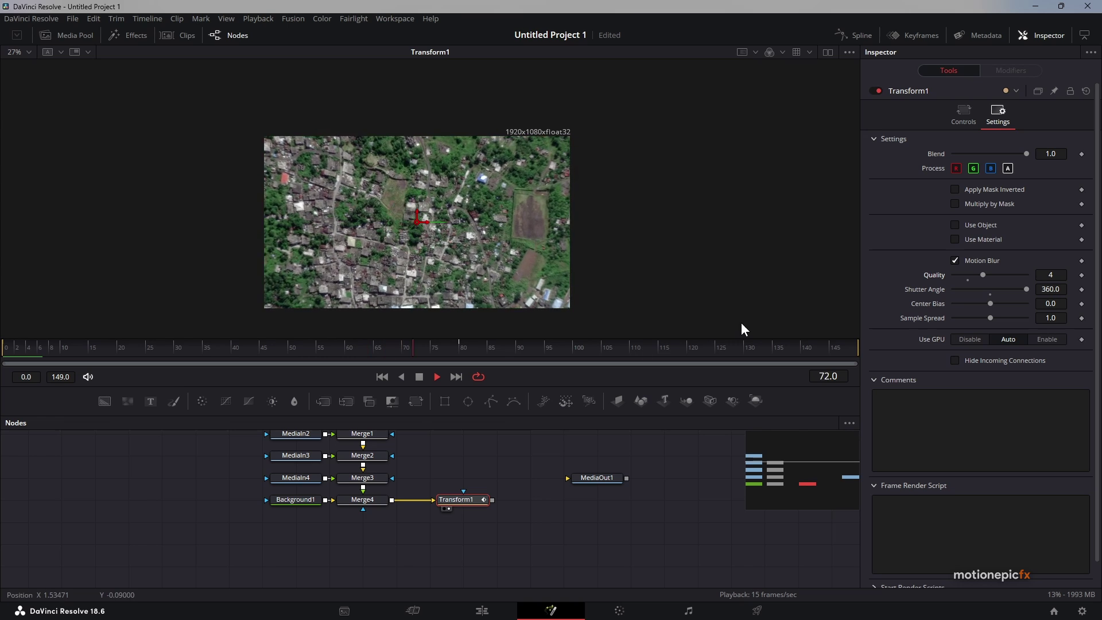
click(381, 377)
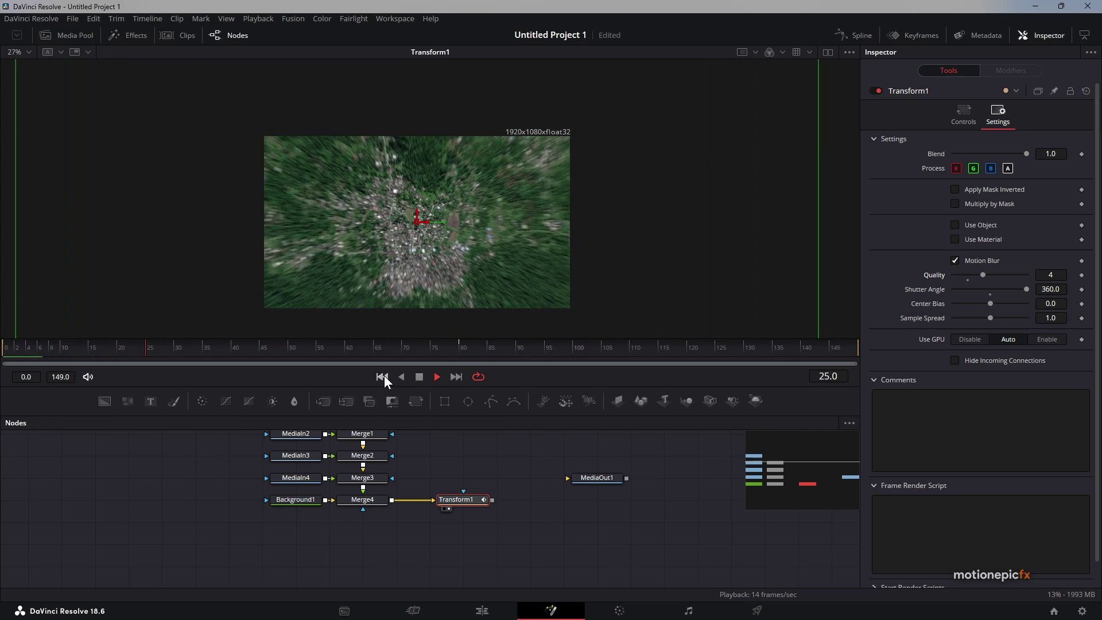